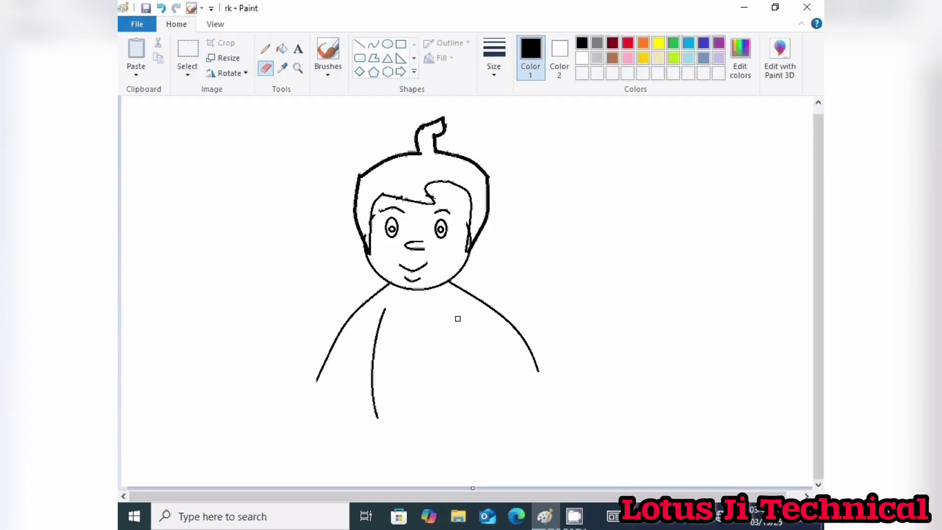
left_click(373, 44)
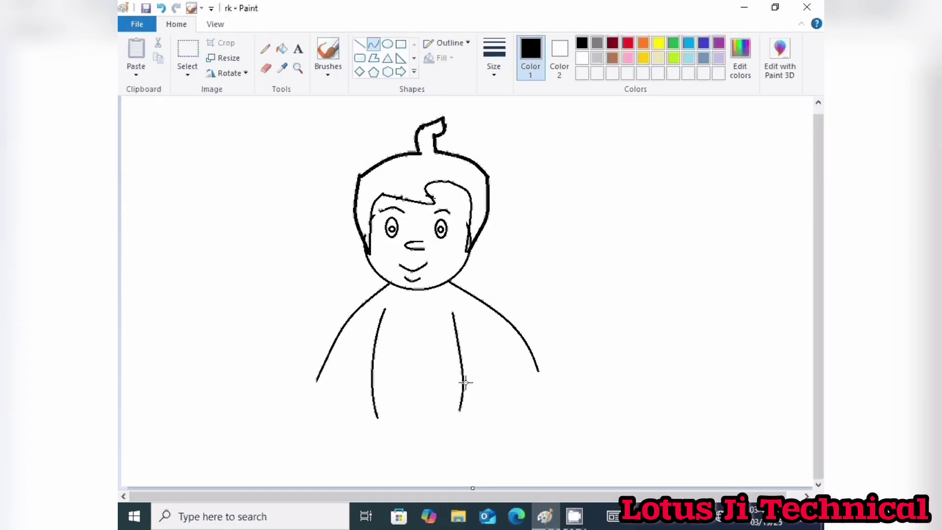
mouse_move(468, 418)
left_mouse_down()
mouse_move(467, 315)
mouse_move(475, 370)
mouse_move(505, 248)
mouse_move(469, 373)
mouse_move(461, 328)
mouse_move(473, 384)
mouse_move(465, 409)
left_mouse_up()
key("ctrl+z")
left_click_drag(451, 311, 457, 412)
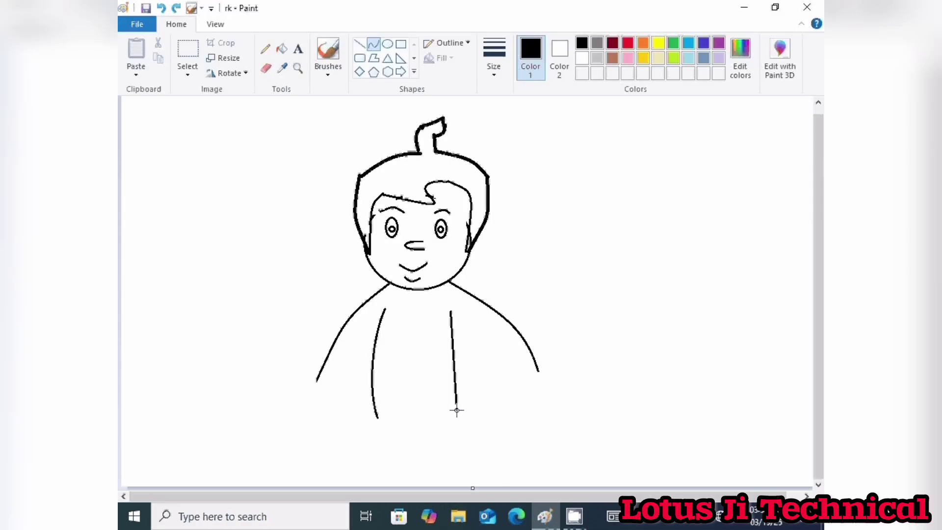
left_click_drag(458, 375, 465, 381)
left_click(604, 383)
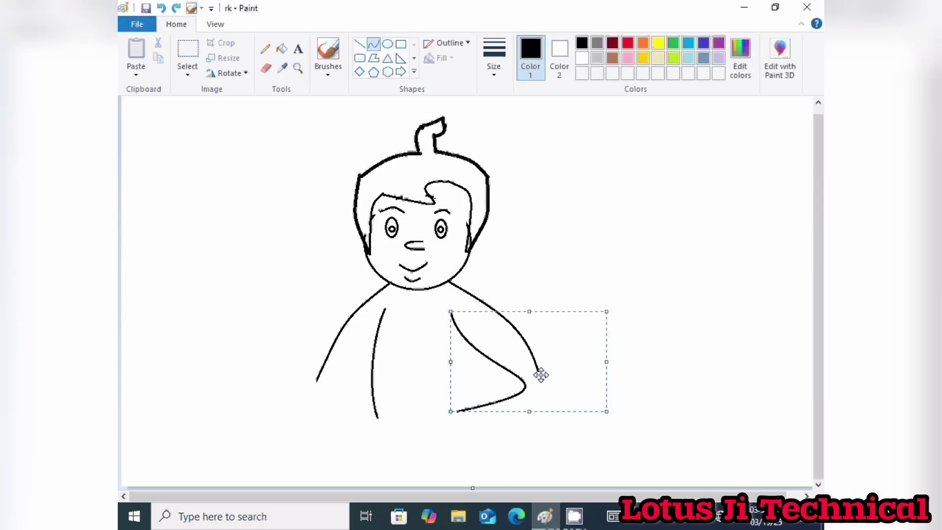
left_click_drag(540, 374, 488, 373)
key("ctrl+z")
Draw an outward-bowed curve for the right side of the boy's torso, opposite the existing left side
mouse_move(460, 314)
left_mouse_down()
mouse_move(469, 398)
mouse_move(462, 418)
left_mouse_up()
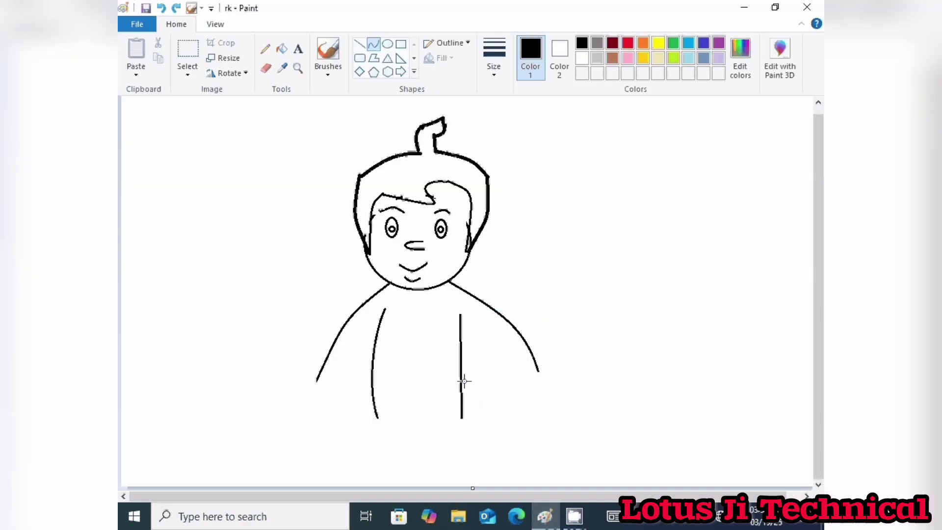
left_click_drag(464, 381, 476, 379)
Erase the outer line of the right shoulder and arm and redraw it as a tighter curve from the neck
left_click(266, 68)
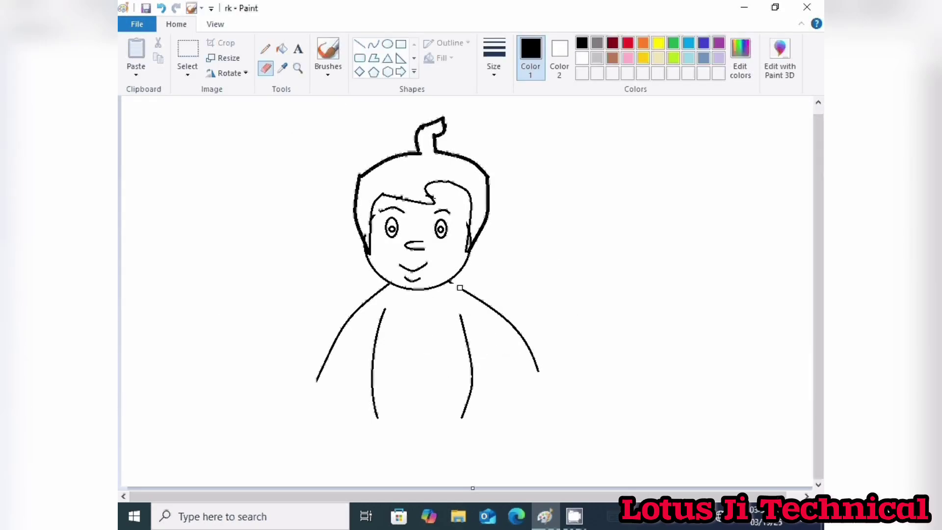
mouse_move(456, 282)
left_mouse_down()
mouse_move(500, 312)
mouse_move(549, 374)
mouse_move(534, 343)
left_mouse_up()
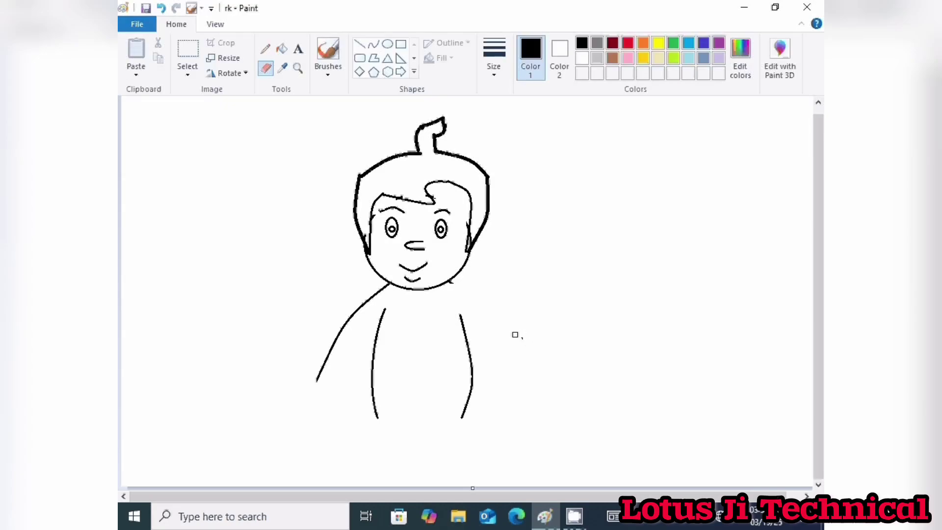
left_click(373, 45)
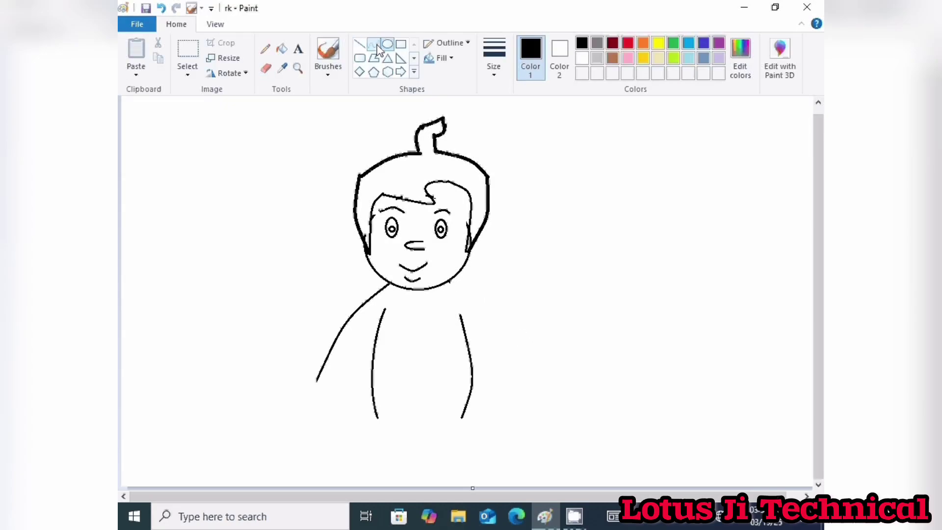
left_click_drag(450, 283, 519, 386)
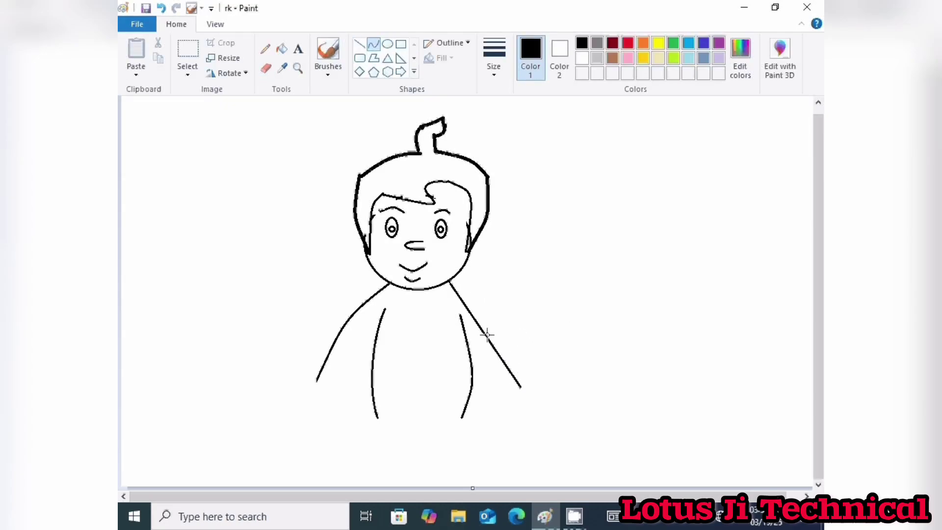
left_click_drag(484, 333, 514, 322)
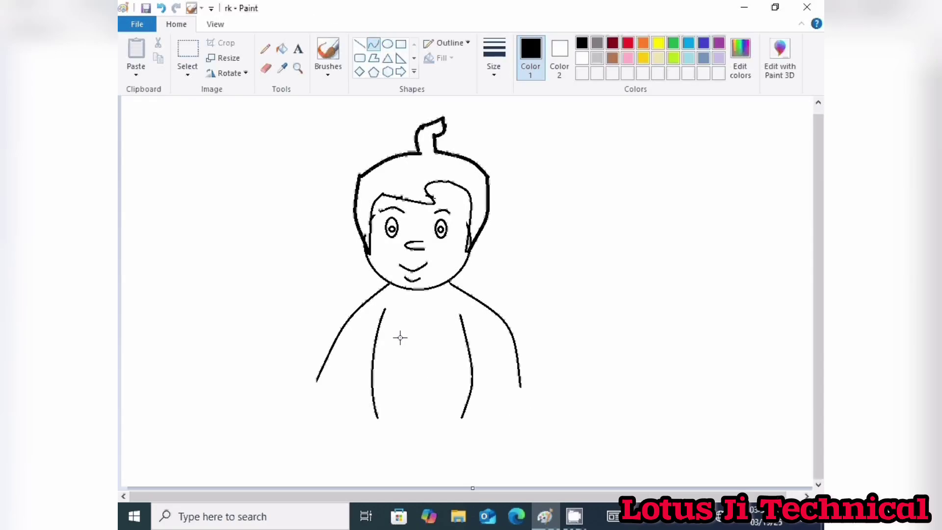
Draw a short, slightly arched chest line and a tiny circle for the navel on the torso
mouse_move(390, 340)
left_mouse_down()
mouse_move(429, 341)
mouse_move(433, 330)
mouse_move(391, 337)
left_mouse_up()
left_click(387, 44)
left_click_drag(408, 400, 413, 406)
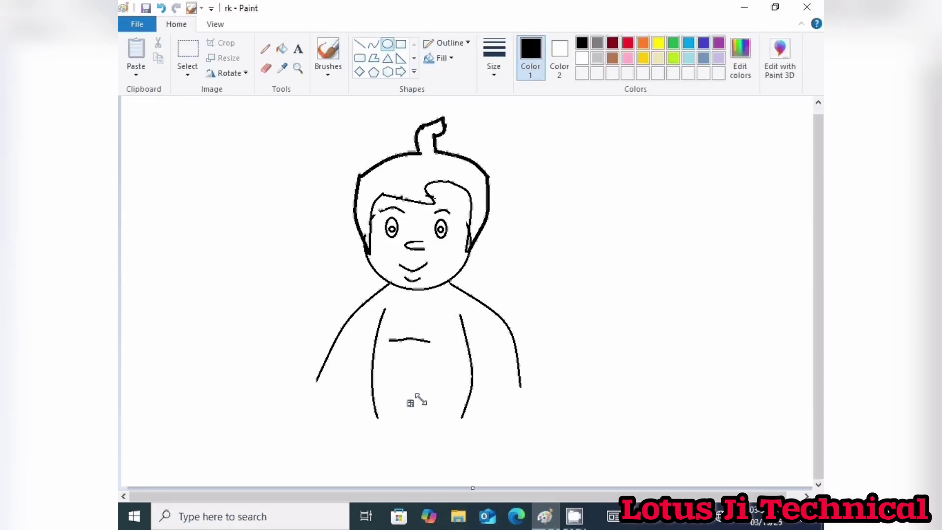
Draw the inner outline of the left arm with curves from the torso's armpit toward the wrist
left_click(374, 43)
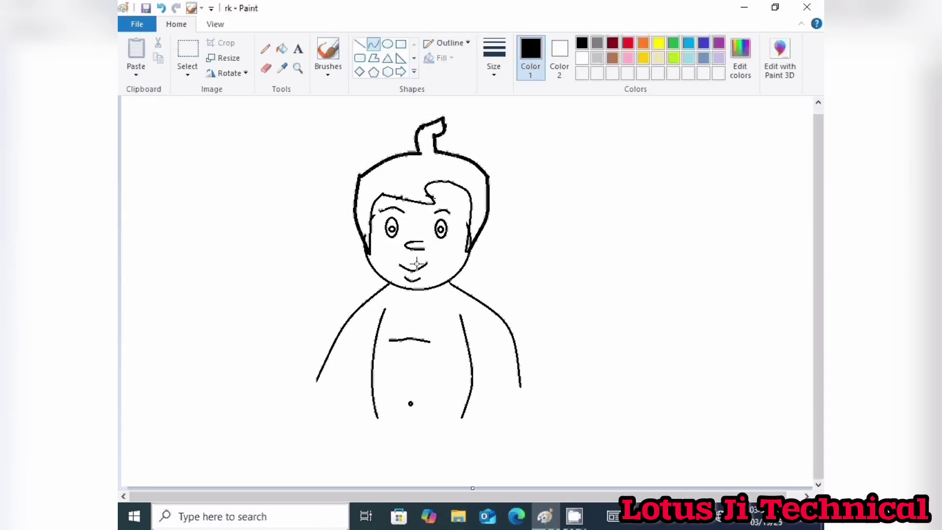
left_click(364, 327)
left_click(373, 45)
mouse_move(363, 323)
left_mouse_down()
mouse_move(332, 382)
mouse_move(340, 364)
mouse_move(365, 355)
left_mouse_up()
Erase the lower end of the left arm's outer line and close the wrist with a short curve
left_click(266, 68)
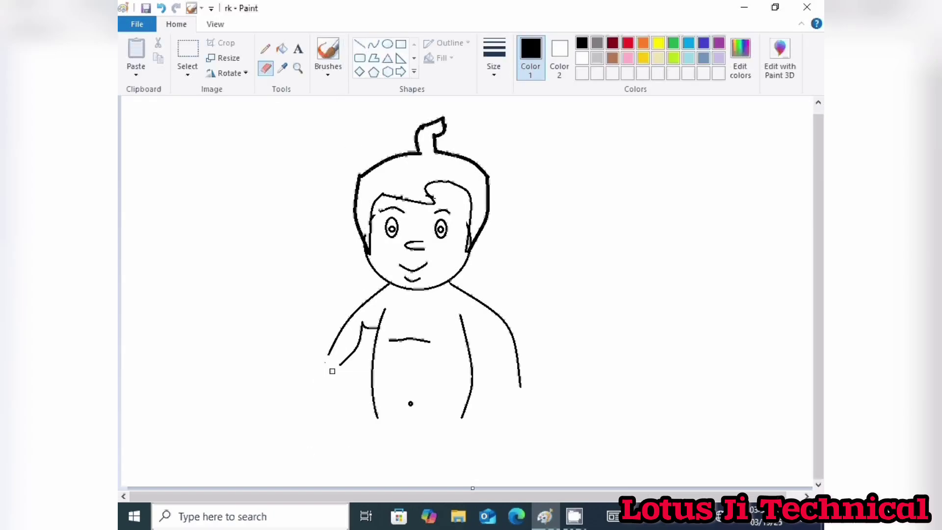
left_click(374, 44)
left_click_drag(330, 353, 349, 357)
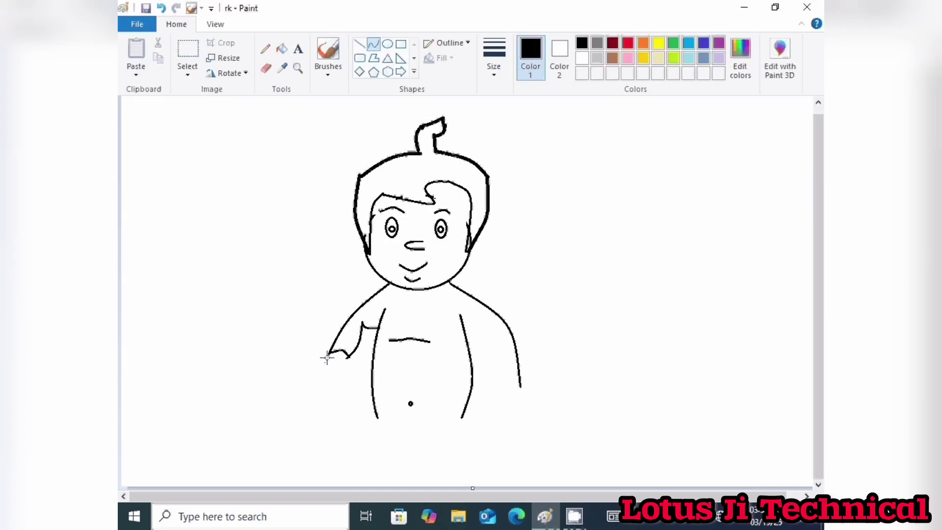
Draw the left hand's outer edge and a pointed thumb with curves below the wrist
left_click_drag(327, 357, 320, 374)
mouse_move(348, 354)
left_mouse_down()
mouse_move(326, 360)
mouse_move(313, 387)
mouse_move(303, 377)
mouse_move(314, 387)
mouse_move(317, 375)
left_mouse_up()
key("ctrl+z")
mouse_move(332, 366)
left_mouse_down()
mouse_move(314, 373)
mouse_move(348, 362)
mouse_move(339, 384)
mouse_move(346, 377)
mouse_move(362, 391)
mouse_move(368, 417)
mouse_move(335, 394)
left_mouse_up()
left_click(330, 384)
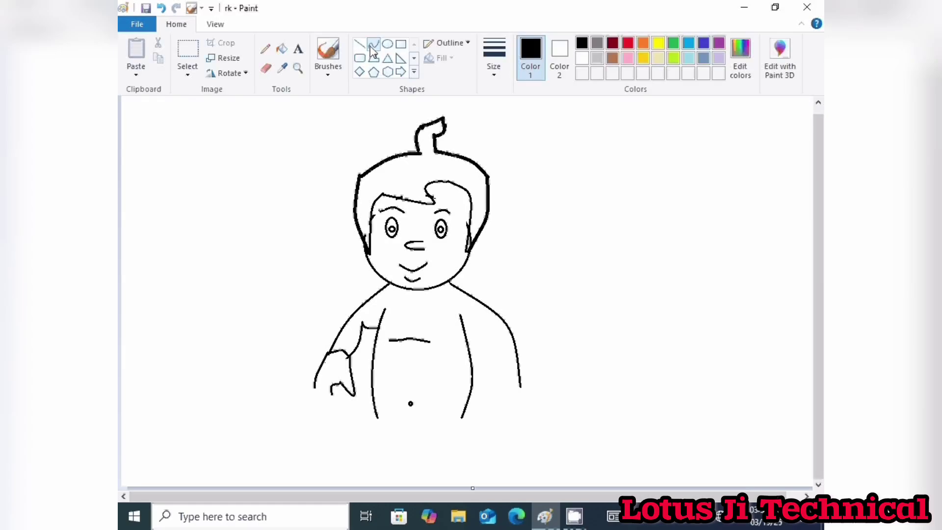
Draw a narrow pointed finger with a curve at the lower end of the left hand
left_click_drag(332, 393, 332, 418)
mouse_move(322, 406)
left_mouse_down()
mouse_move(322, 376)
mouse_move(341, 429)
left_mouse_up()
key("ctrl+z")
mouse_move(319, 399)
left_mouse_down()
mouse_move(331, 437)
mouse_move(343, 379)
mouse_move(313, 449)
mouse_move(328, 410)
left_mouse_up()
key("ctrl+z")
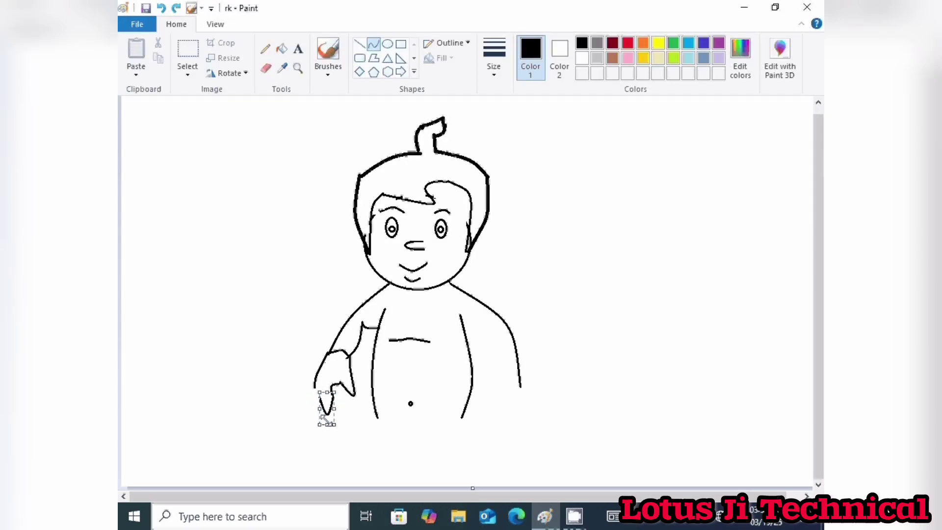
left_click(307, 421)
left_click_drag(319, 391, 316, 429)
key("ctrl+z")
left_click_drag(317, 381, 322, 425)
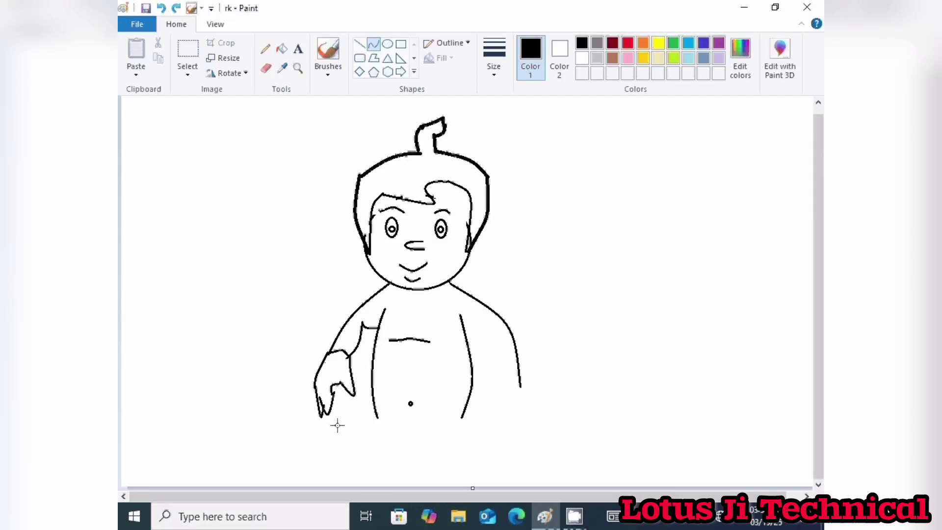
left_click_drag(338, 421, 315, 407)
left_click_drag(317, 385, 315, 386)
key("ctrl+z")
left_click(359, 44)
mouse_move(315, 386)
left_mouse_down()
mouse_move(327, 416)
mouse_move(322, 406)
left_mouse_up()
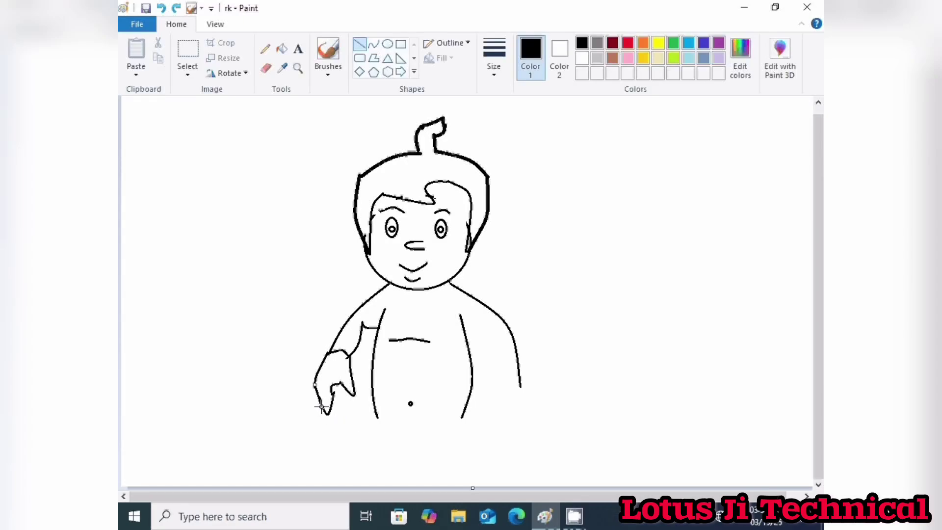
key("ctrl+z")
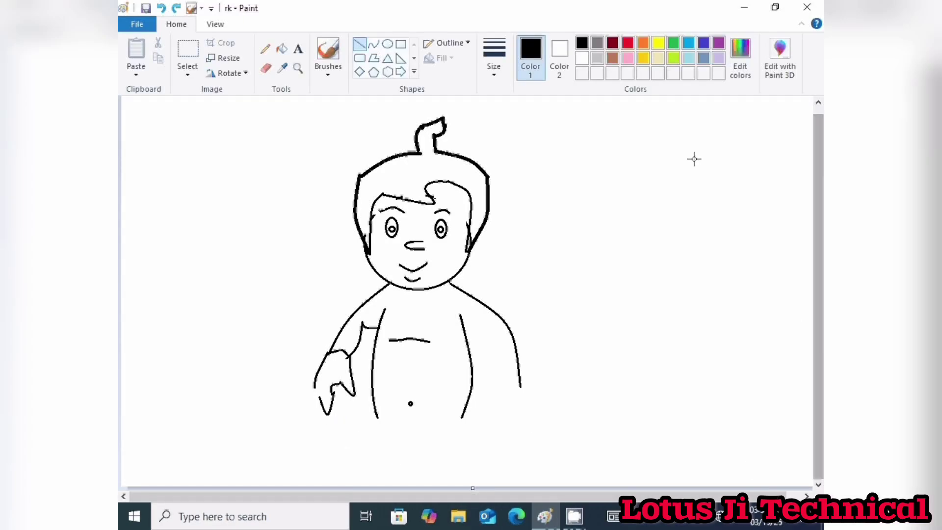
left_click(684, 200)
left_click(723, 396)
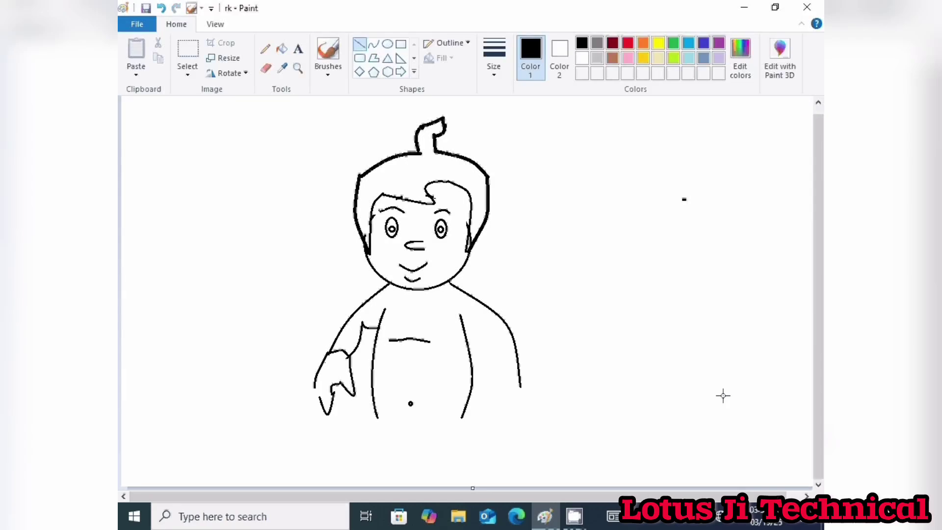
mouse_move(723, 396)
left_mouse_down()
mouse_move(729, 294)
mouse_move(701, 368)
left_mouse_up()
mouse_move(683, 261)
left_mouse_down()
mouse_move(721, 189)
mouse_move(800, 357)
mouse_move(658, 221)
mouse_move(685, 263)
mouse_move(725, 431)
mouse_move(723, 390)
left_mouse_up()
left_click_drag(708, 338, 741, 248)
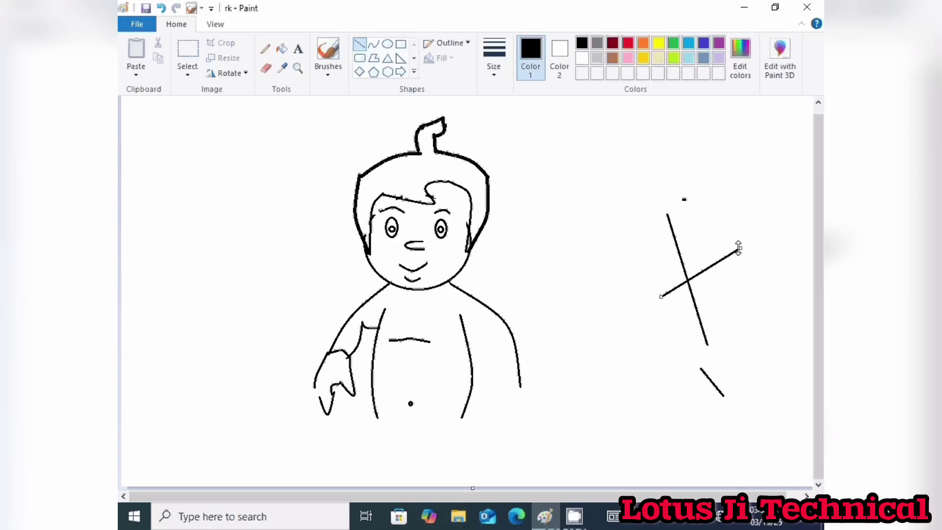
key("ctrl+z")
key("ctrl+z")
key("ctrl+z")
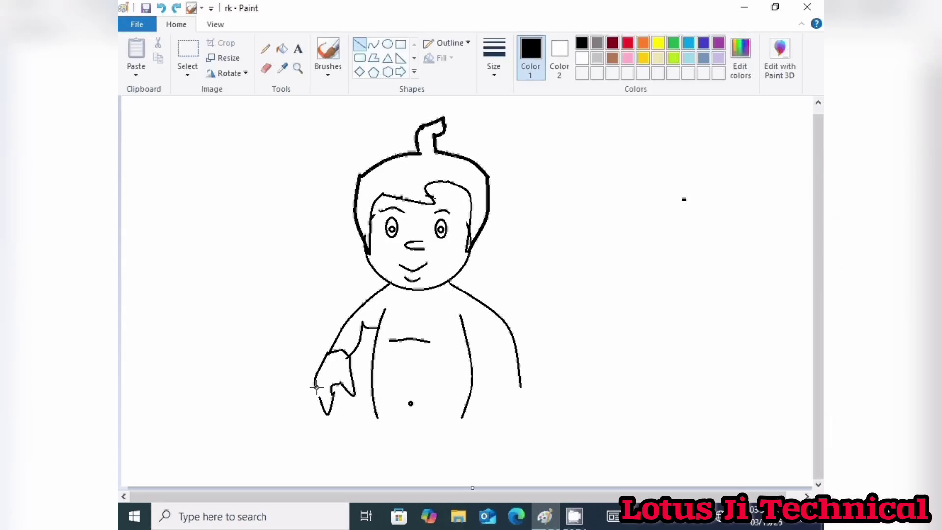
Join the left hand's outer edge to the finger with a straight line and add another finger curve beside it
left_click_drag(317, 387, 320, 414)
left_click(373, 44)
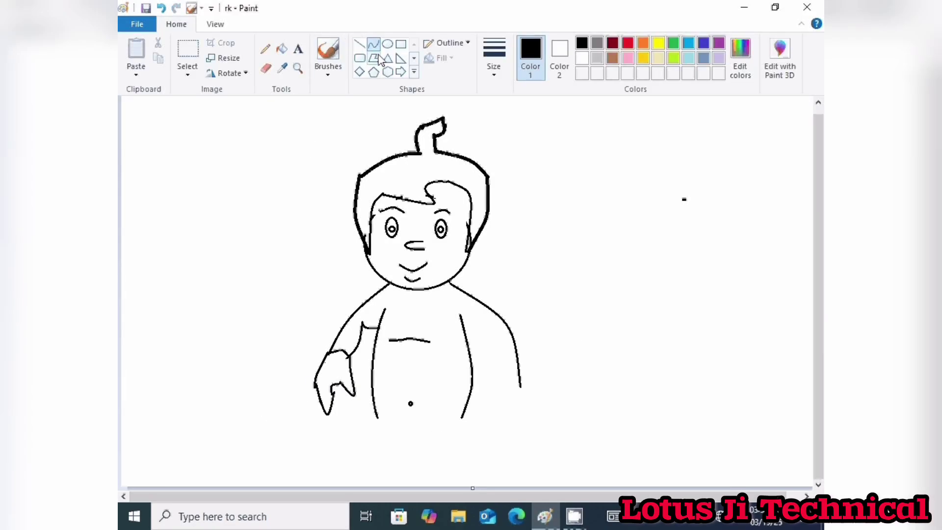
mouse_move(324, 417)
left_mouse_down()
mouse_move(325, 444)
mouse_move(314, 427)
left_mouse_up()
left_click(714, 314)
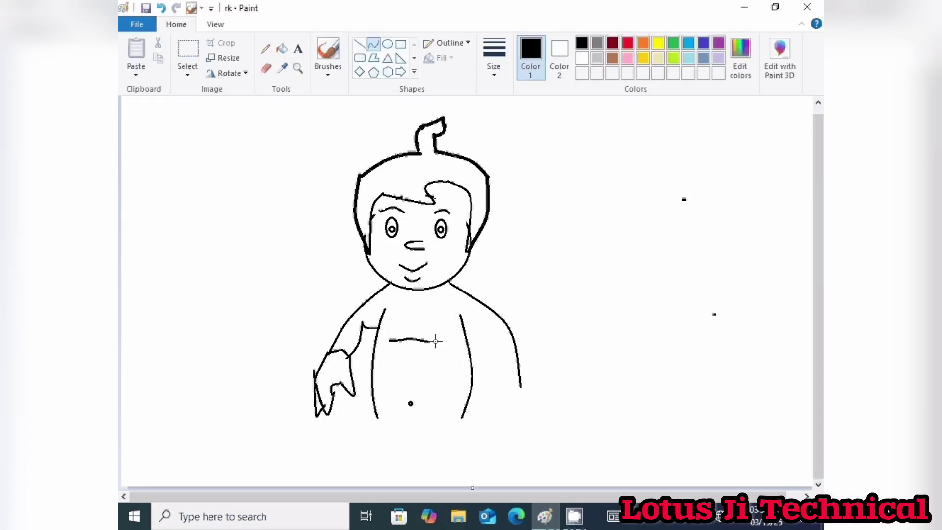
mouse_move(492, 320)
left_mouse_down()
mouse_move(469, 357)
mouse_move(485, 327)
mouse_move(472, 324)
left_mouse_up()
key("ctrl+z")
left_click(611, 275)
key("ctrl+z")
Draw the right arm's inner outline from the armpit and two curved wrist lines across the forearm
mouse_move(468, 336)
left_mouse_down()
mouse_move(476, 329)
mouse_move(500, 385)
mouse_move(491, 350)
mouse_move(518, 359)
mouse_move(505, 362)
mouse_move(520, 374)
mouse_move(507, 368)
mouse_move(514, 382)
mouse_move(470, 408)
mouse_move(473, 388)
mouse_move(470, 402)
left_mouse_up()
left_click(376, 45)
left_click(373, 46)
left_click(372, 48)
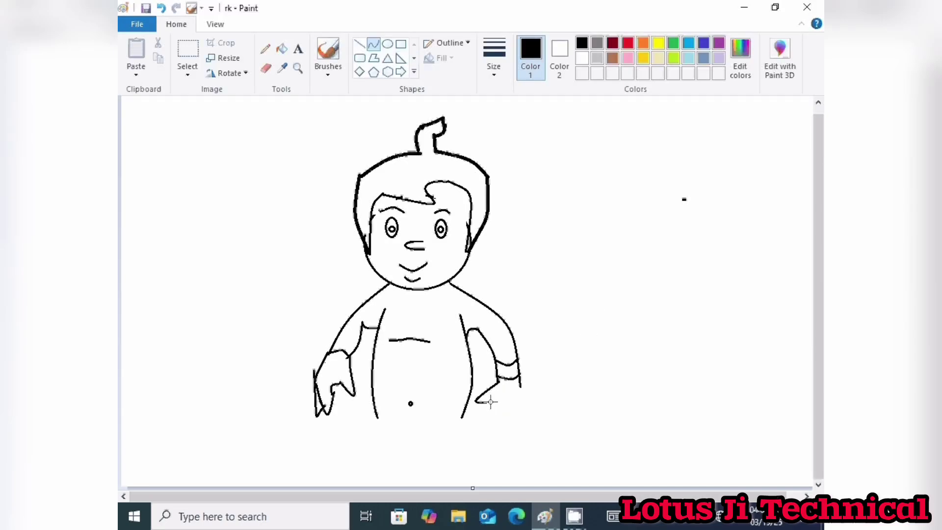
Draw a pointed thumb and the first finger of the right hand with curves below the wrist
left_click_drag(492, 401, 470, 395)
left_click(377, 47)
left_click(489, 408)
left_click_drag(515, 390, 513, 391)
mouse_move(508, 398)
left_mouse_down()
mouse_move(506, 427)
mouse_move(503, 408)
mouse_move(509, 414)
mouse_move(524, 398)
mouse_move(528, 428)
mouse_move(520, 386)
left_mouse_up()
left_click(511, 414)
left_click(593, 389)
Draw the remaining narrow fingers at the outer edge of the right hand, undoing the curves that miss
left_click_drag(514, 431, 576, 450)
key("ctrl+z")
left_click_drag(515, 391, 517, 422)
left_click_drag(514, 434, 516, 430)
left_click(574, 359)
key("ctrl+z")
left_click_drag(519, 392, 520, 392)
left_click_drag(520, 392, 518, 432)
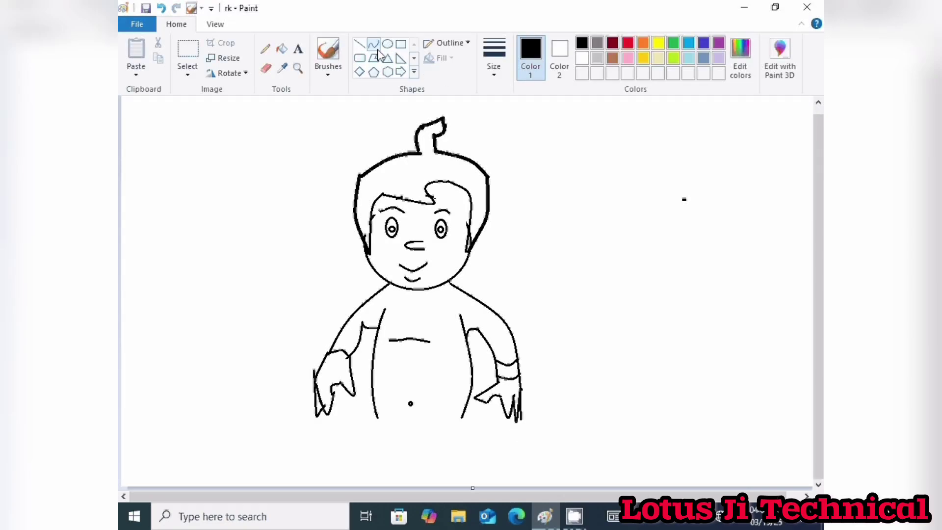
Erase the extra outermost finger stroke on the left hand
left_click(265, 68)
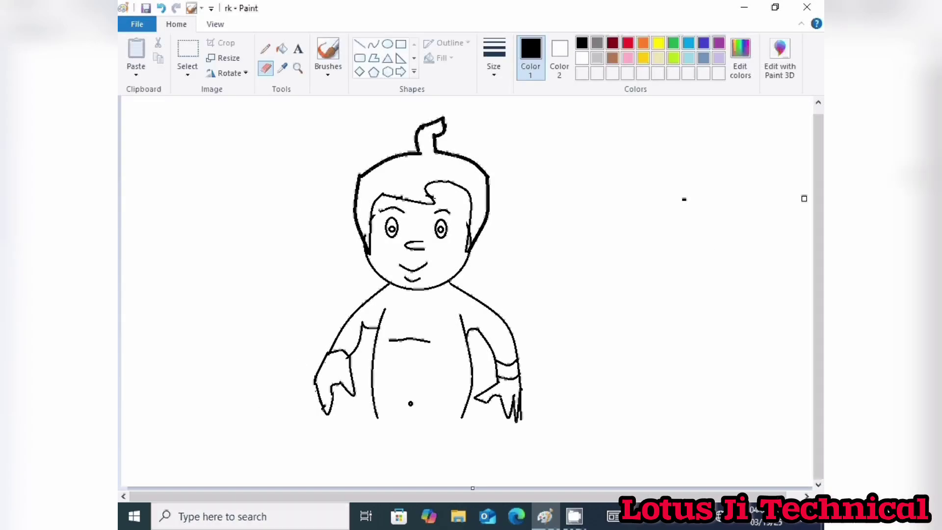
left_click(373, 44)
mouse_move(331, 387)
left_mouse_down()
mouse_move(349, 393)
mouse_move(336, 423)
mouse_move(292, 427)
mouse_move(350, 406)
mouse_move(330, 426)
mouse_move(343, 438)
left_mouse_up()
key("ctrl+z")
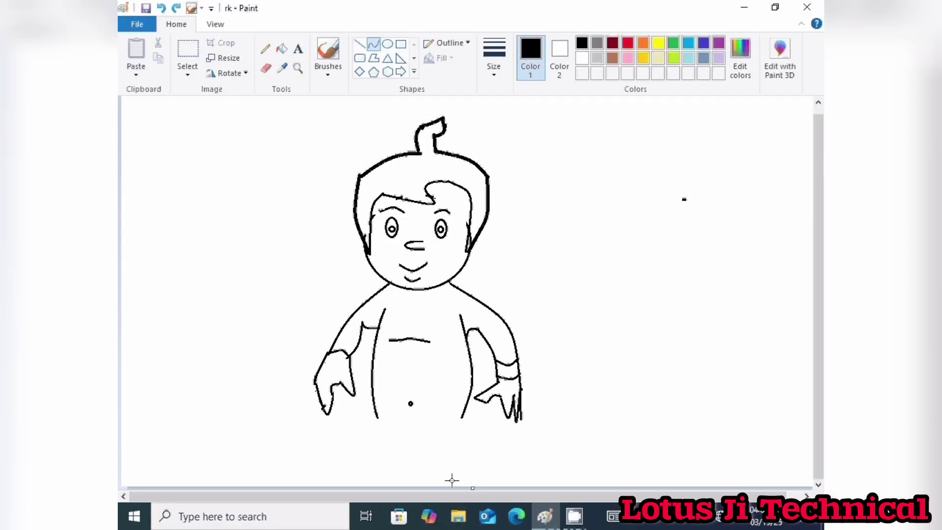
Draw a shallow downward curve joining the two sides of the torso at the waist
mouse_move(374, 418)
left_mouse_down()
mouse_move(463, 418)
mouse_move(419, 427)
left_mouse_up()
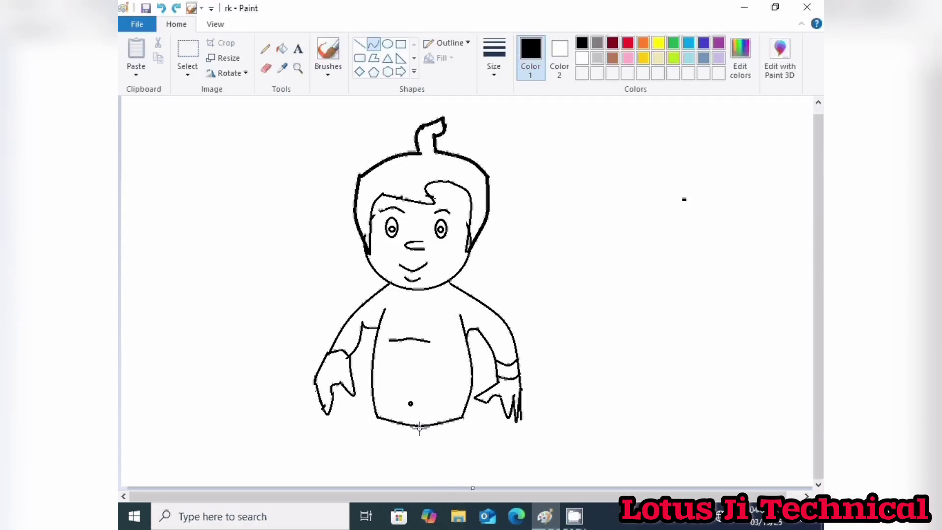
left_click(372, 45)
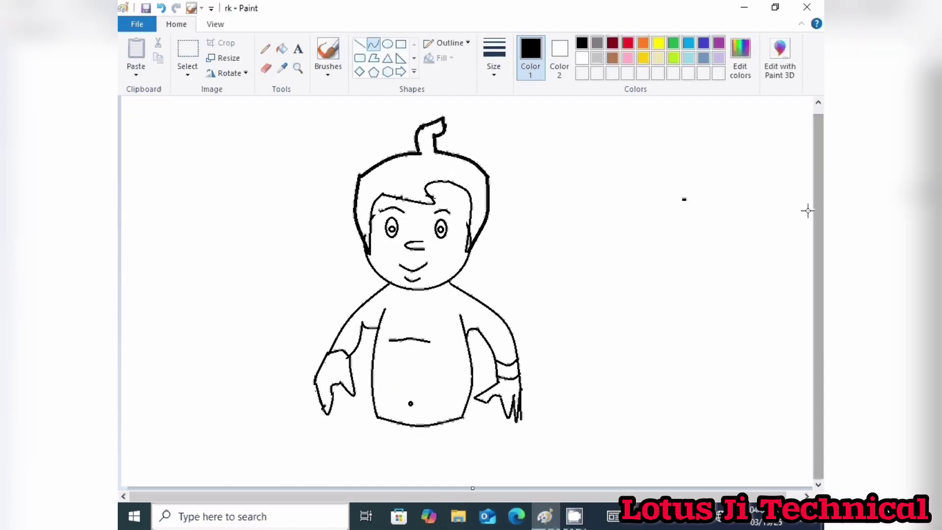
left_click(188, 53)
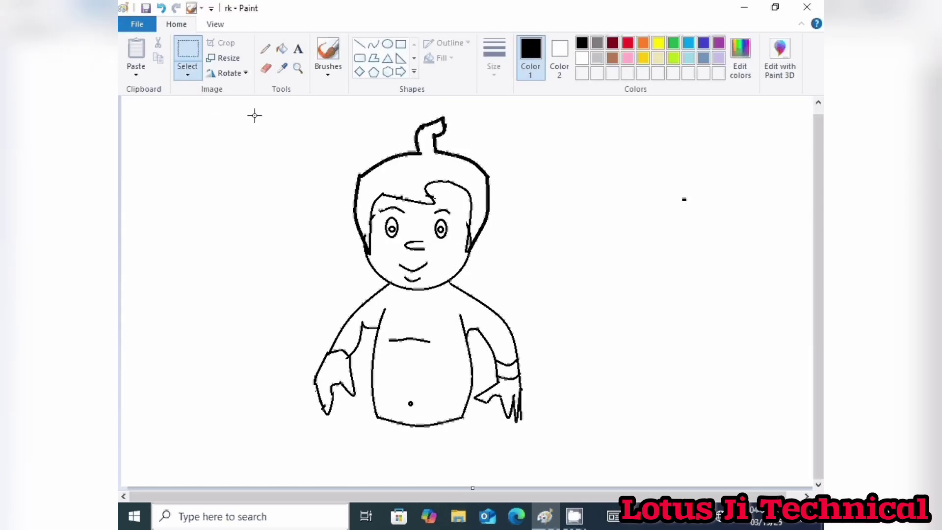
mouse_move(238, 106)
left_mouse_down()
mouse_move(253, 133)
mouse_move(589, 437)
left_mouse_up()
left_click(215, 24)
left_click(165, 54)
left_click(136, 57)
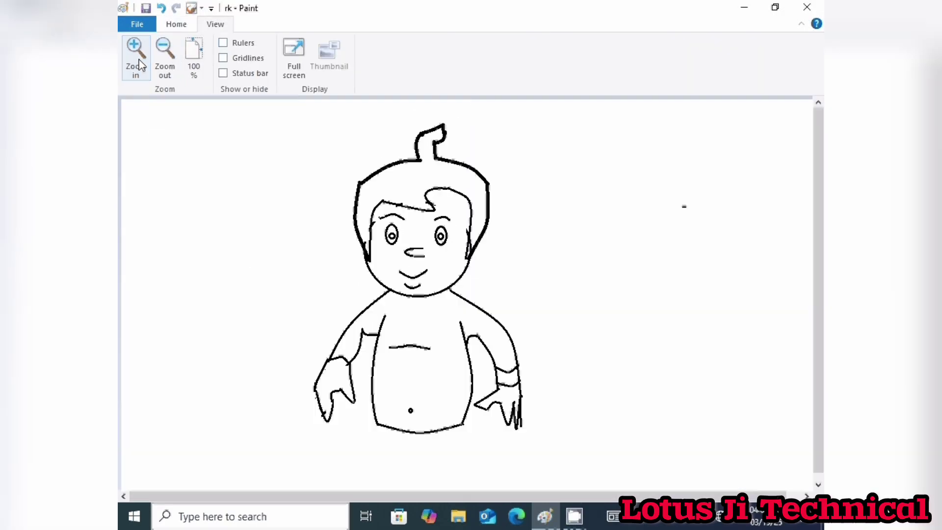
mouse_move(240, 108)
left_mouse_down()
mouse_move(406, 441)
mouse_move(567, 458)
left_mouse_up()
left_click(572, 453)
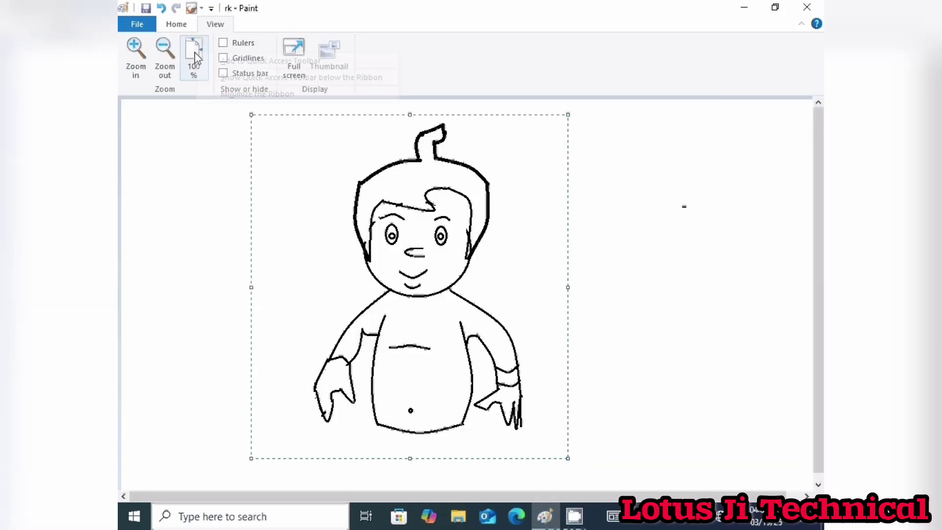
left_click(164, 76)
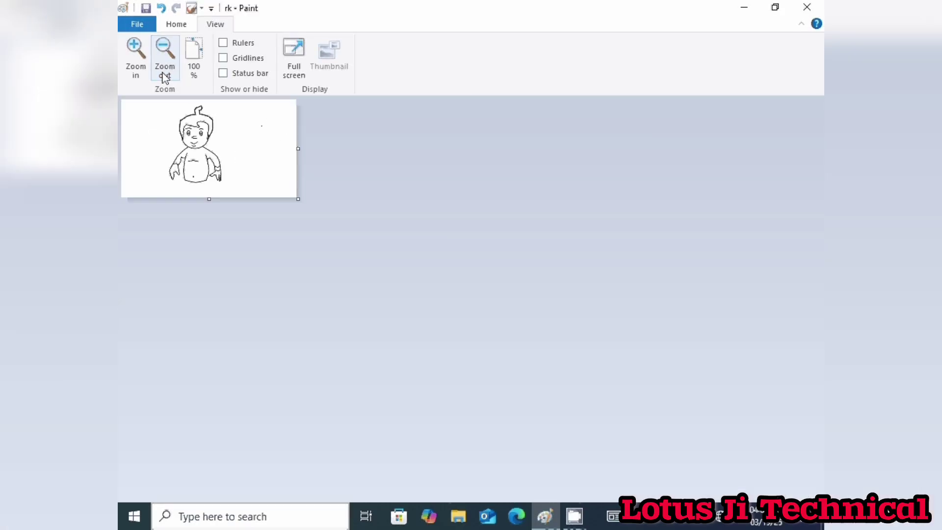
left_click(195, 58)
Show the Quick Access Toolbar below the ribbon
right_click(195, 58)
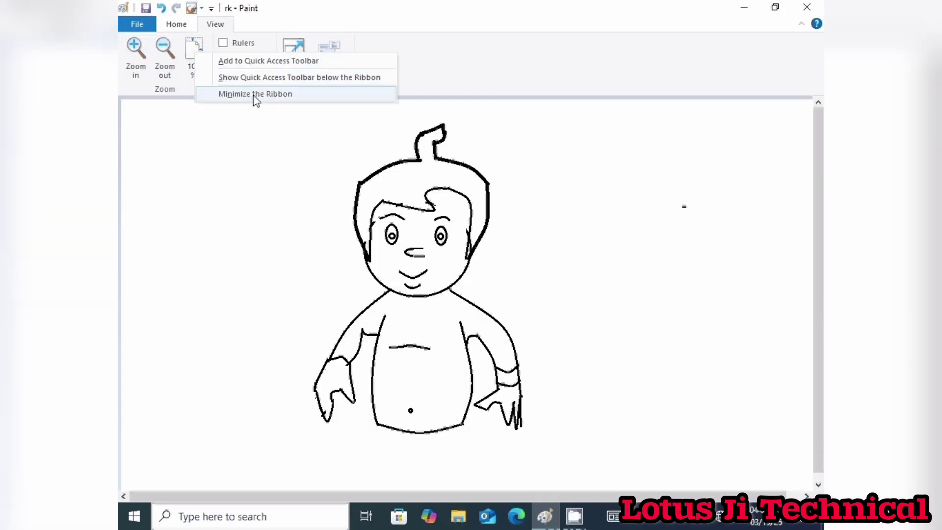
left_click(264, 77)
Select the whole figure and shrink it in width and height to make room below the waist
mouse_move(308, 153)
left_mouse_down()
mouse_move(620, 463)
mouse_move(544, 457)
left_mouse_up()
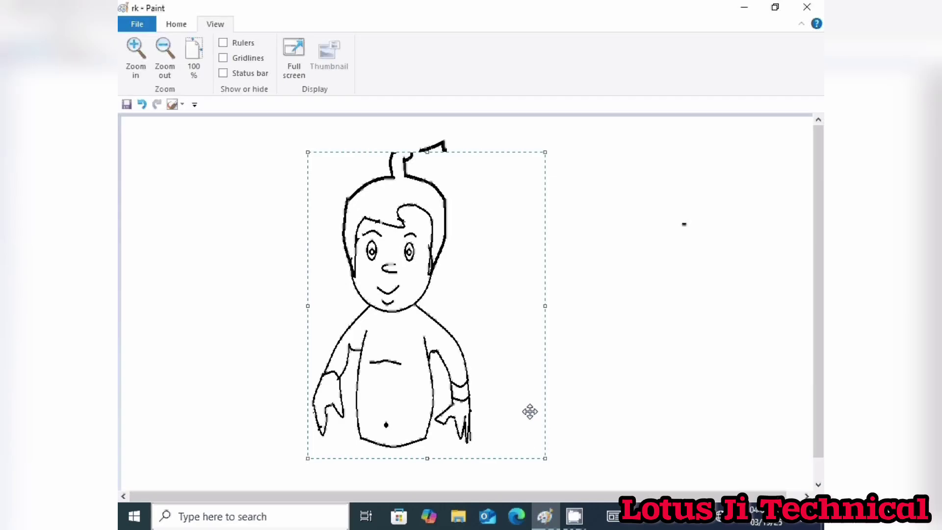
key("ctrl+z")
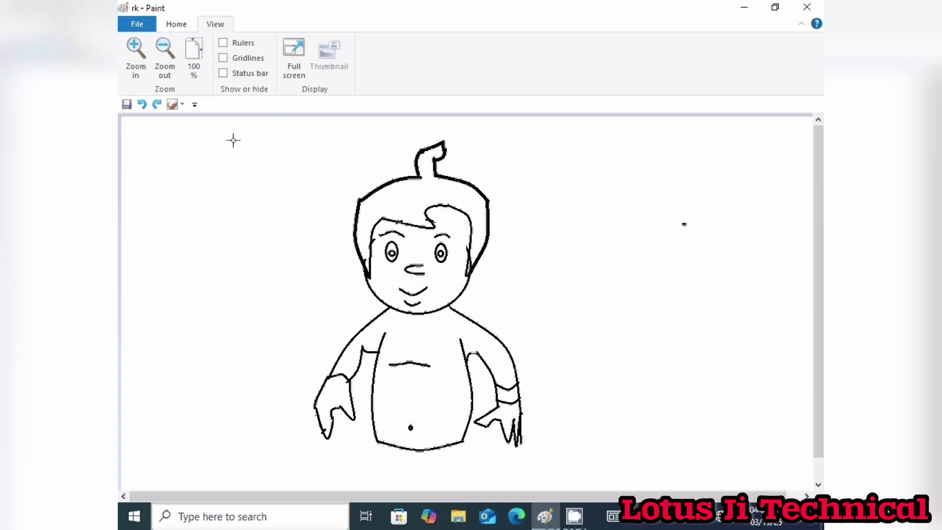
mouse_move(249, 128)
left_mouse_down()
mouse_move(551, 465)
mouse_move(601, 474)
left_mouse_up()
left_click_drag(601, 300, 516, 301)
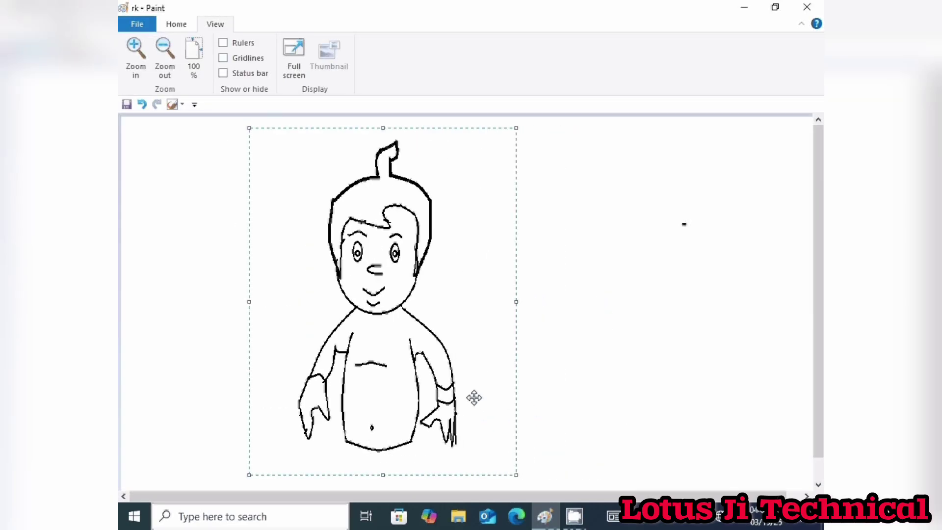
left_click_drag(382, 474, 383, 354)
left_click(173, 317)
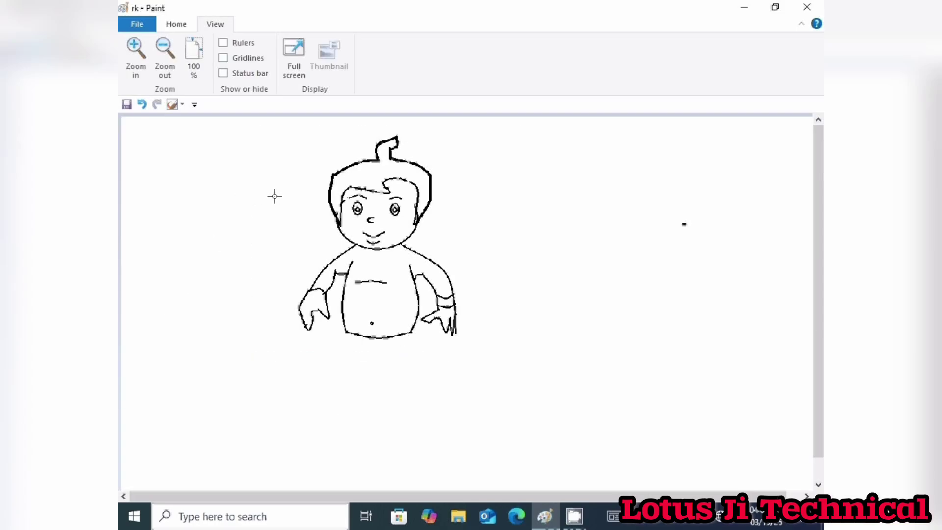
left_click(176, 24)
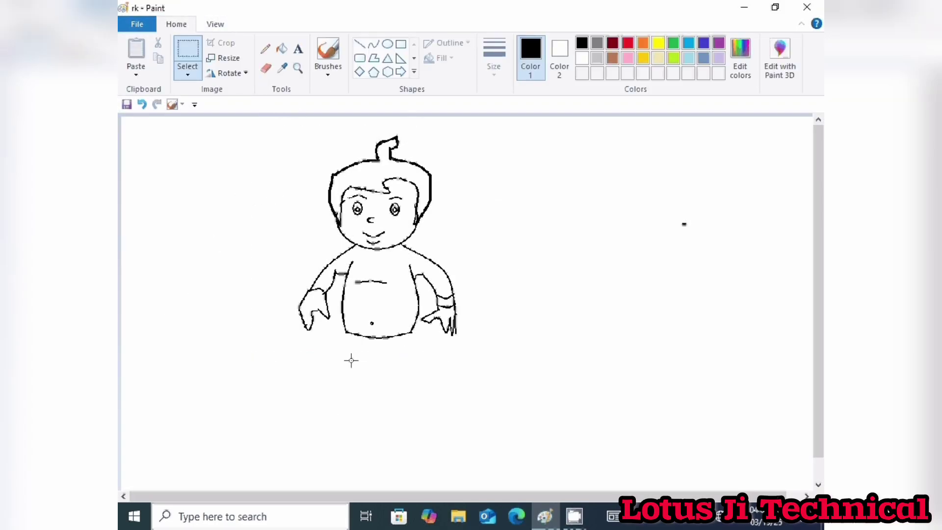
left_click(374, 44)
left_click_drag(346, 332, 299, 461)
left_click_drag(311, 430, 313, 455)
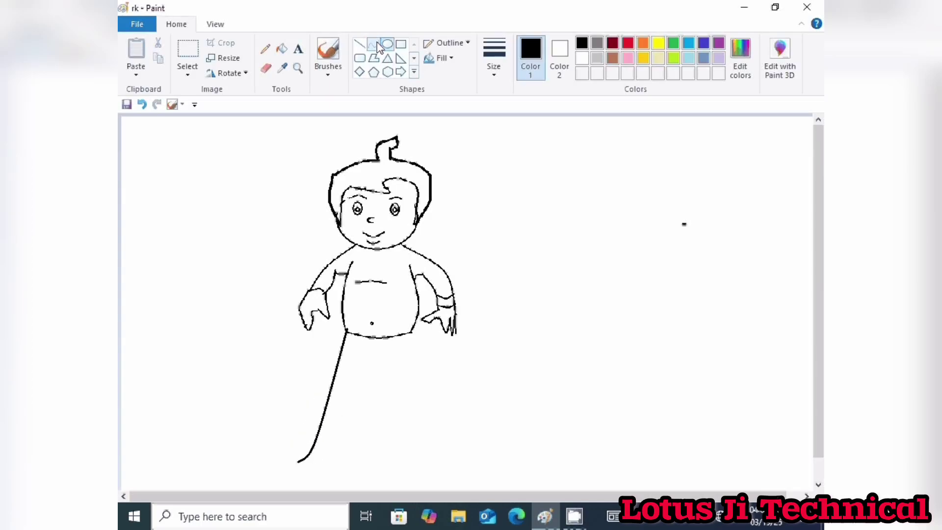
left_click_drag(415, 332, 415, 463)
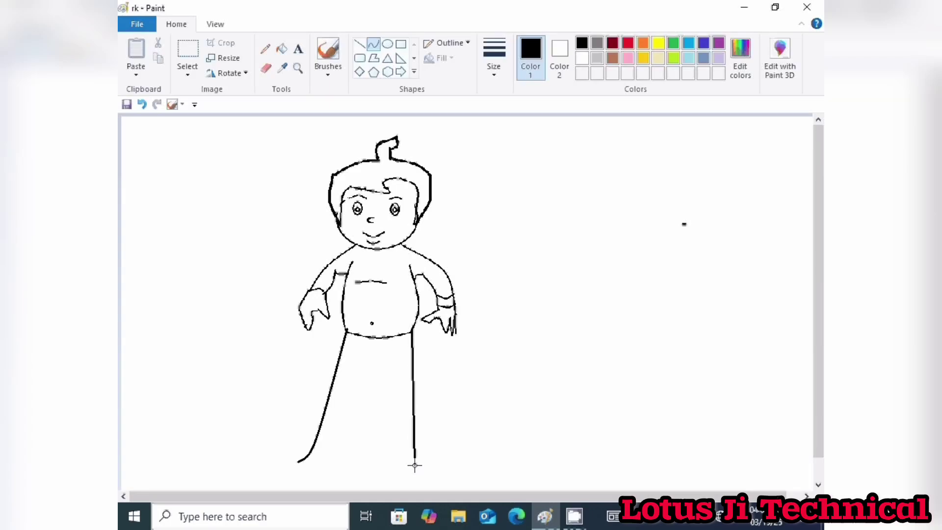
key("ctrl+z")
key("ctrl+z")
mouse_move(348, 337)
left_mouse_down()
mouse_move(339, 447)
mouse_move(346, 434)
left_mouse_up()
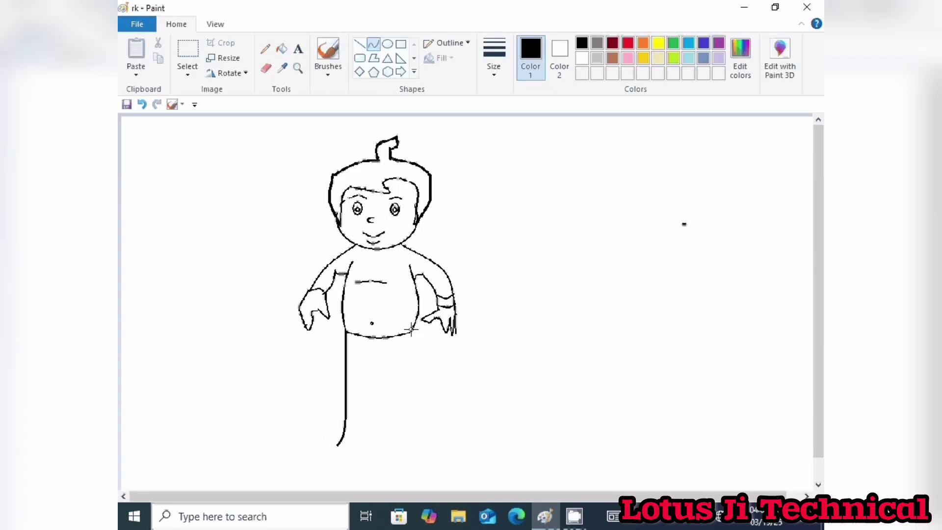
mouse_move(411, 330)
left_mouse_down()
mouse_move(410, 442)
mouse_move(425, 445)
left_mouse_up()
left_click_drag(424, 434, 418, 434)
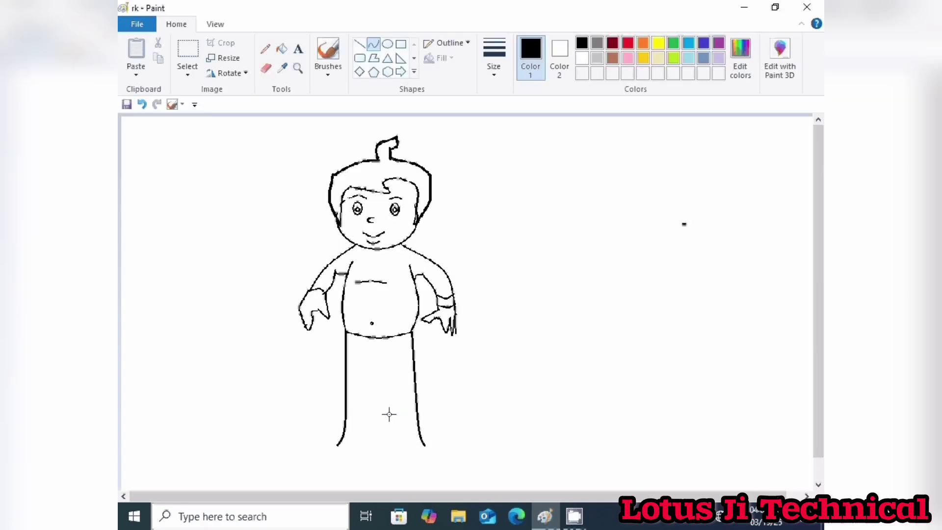
key("ctrl+z")
key("ctrl+z")
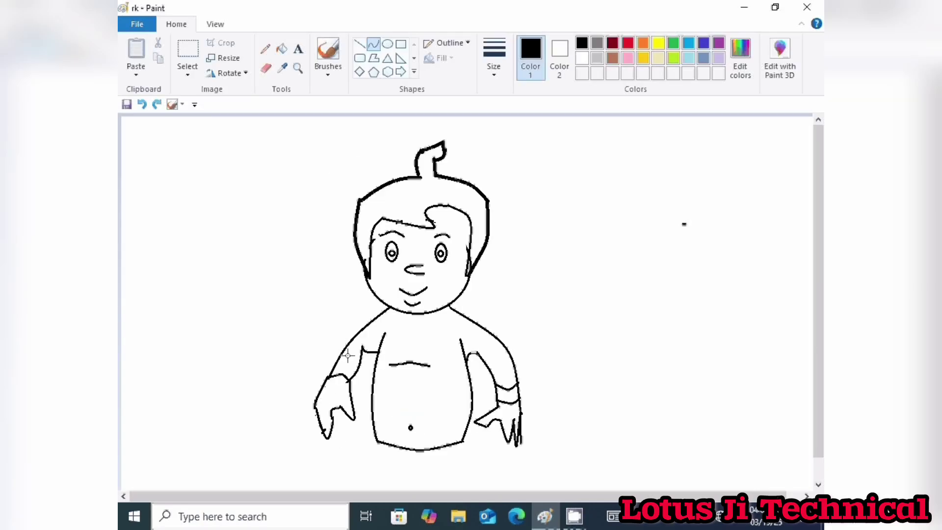
Draw curves for the two flared sides of a long lower garment from the waist and close its hem
mouse_move(346, 333)
left_mouse_down()
mouse_move(330, 448)
mouse_move(345, 423)
left_mouse_up()
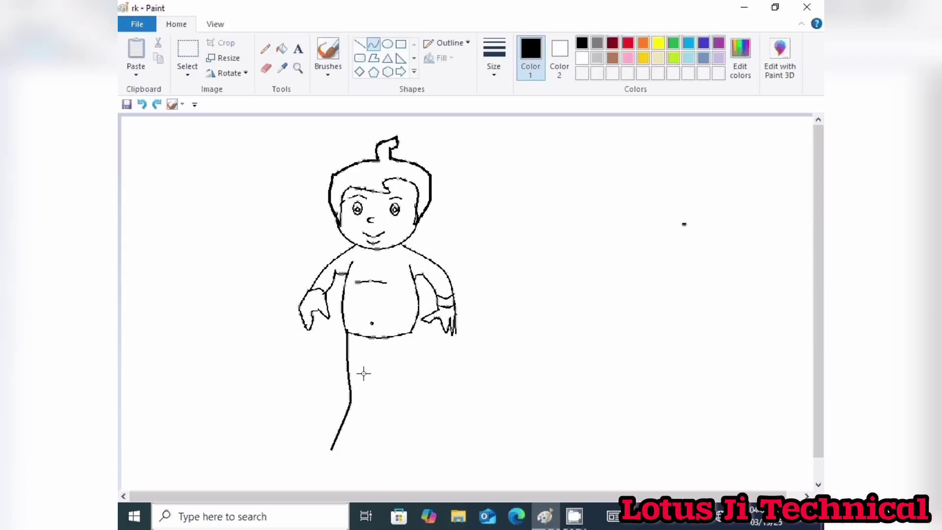
mouse_move(413, 332)
left_mouse_down()
mouse_move(429, 436)
mouse_move(418, 411)
left_mouse_up()
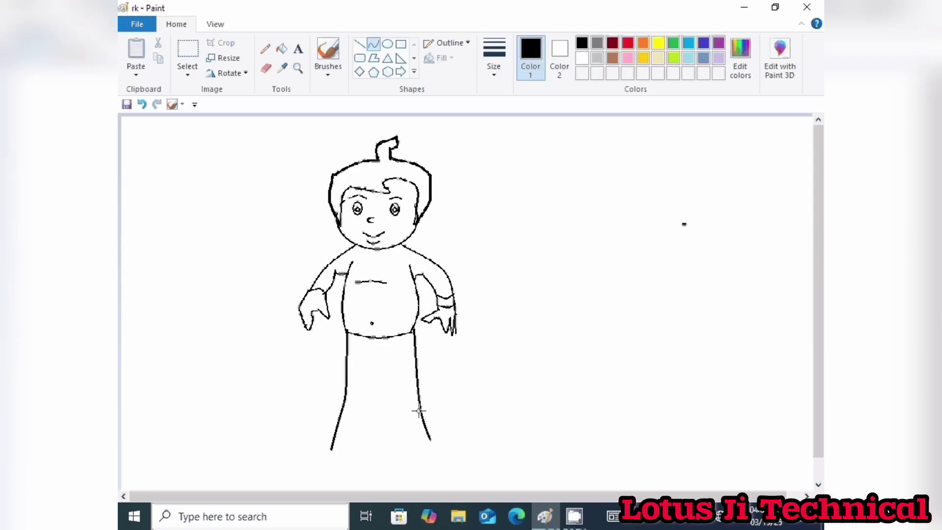
left_click_drag(418, 379, 414, 379)
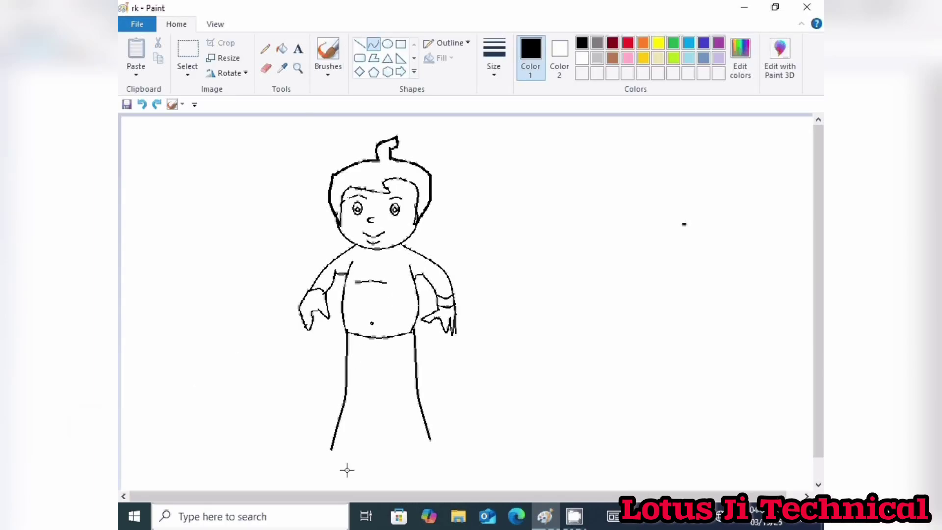
left_click_drag(331, 449, 389, 454)
Draw four thin, straight pleat lines down the middle of the garment from the waist to the hem
left_click(359, 44)
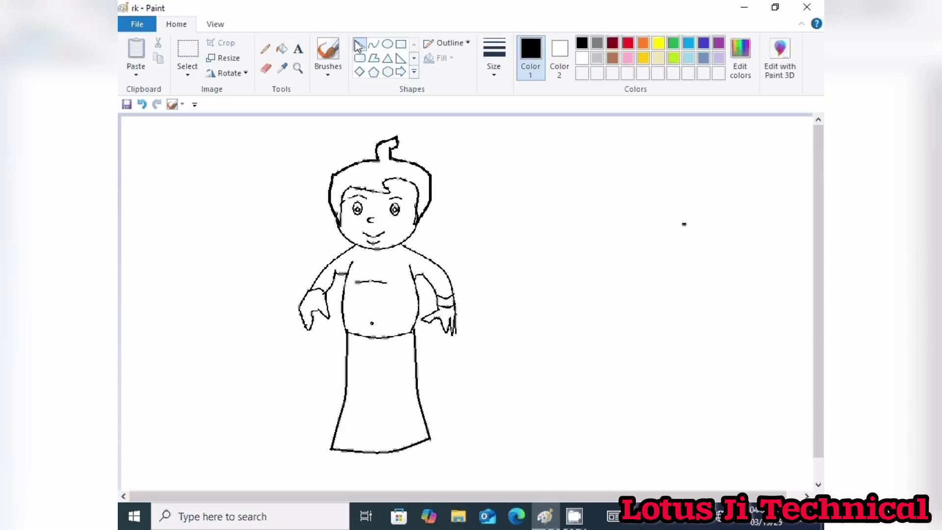
left_click(494, 61)
left_click(508, 100)
left_click_drag(372, 337, 363, 450)
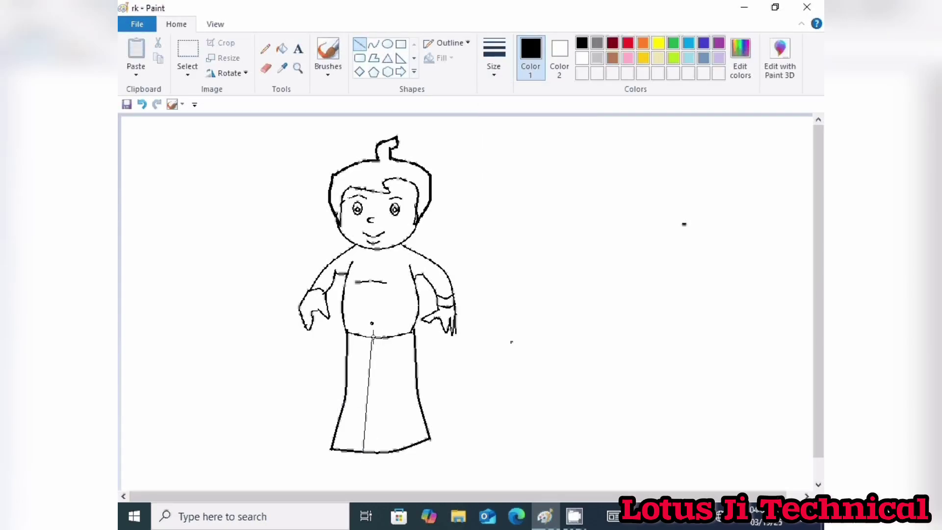
left_click_drag(378, 338, 374, 451)
left_click_drag(388, 338, 382, 450)
left_click_drag(508, 400, 513, 396)
left_click_drag(390, 335, 388, 454)
key("Right")
key("Right")
key("Right")
key("Right")
key("Right")
key("Right")
key("Right")
key("Right")
key("Right")
left_click(522, 407)
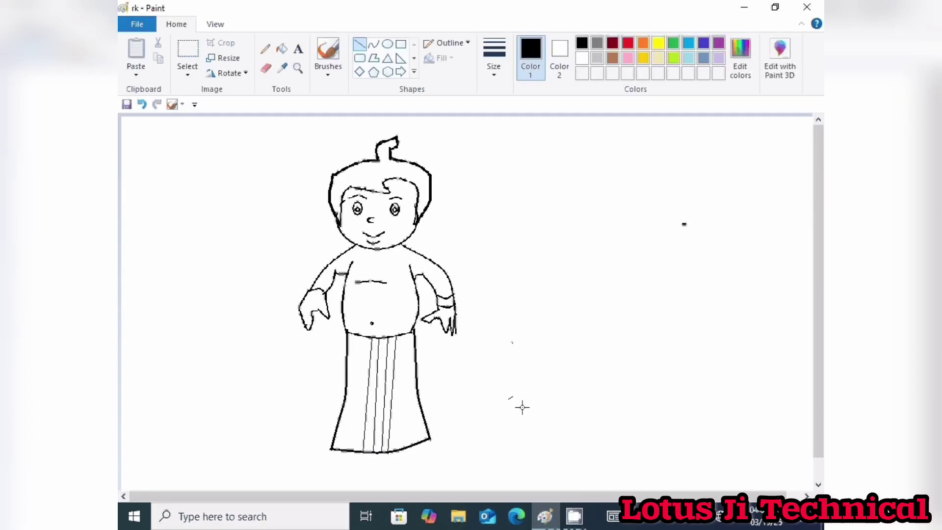
Draw a thin hooked fold curve on each side of the garment's straight pleat lines
left_click(374, 45)
left_click_drag(364, 337, 349, 430)
left_click_drag(350, 430, 360, 437)
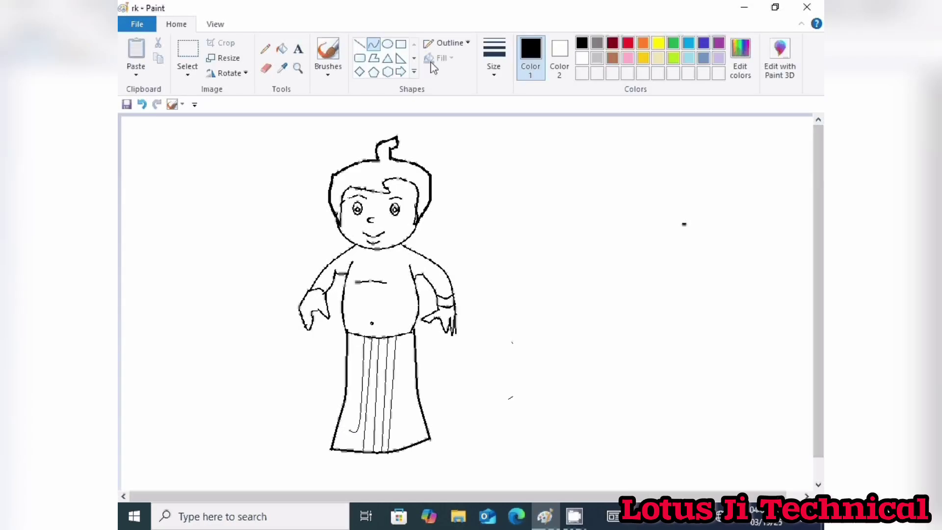
left_click(373, 44)
left_click_drag(406, 337, 401, 416)
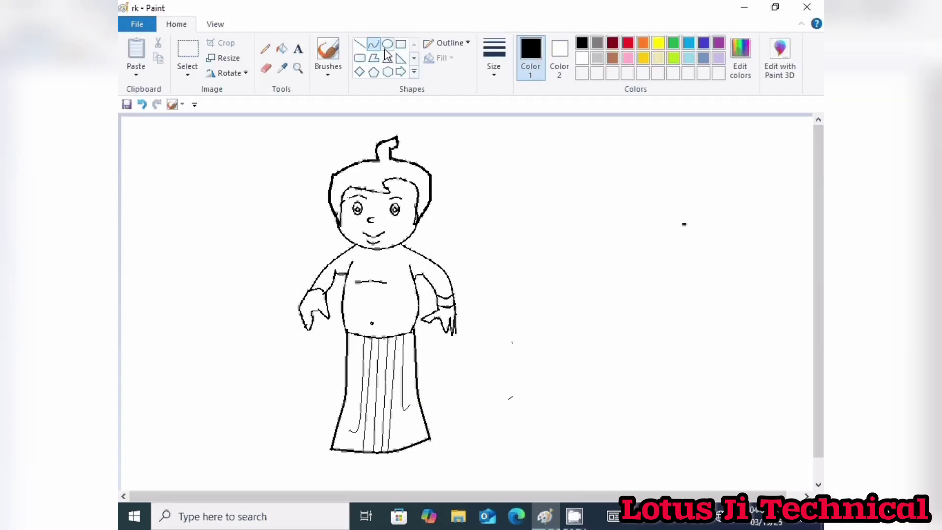
Set a thicker line size and try to outline the left foot below the hem with curves, undoing the strokes
left_click(500, 74)
left_click(510, 123)
mouse_move(363, 453)
left_mouse_down()
mouse_move(340, 466)
mouse_move(336, 451)
mouse_move(339, 462)
mouse_move(358, 468)
left_mouse_up()
left_click(374, 47)
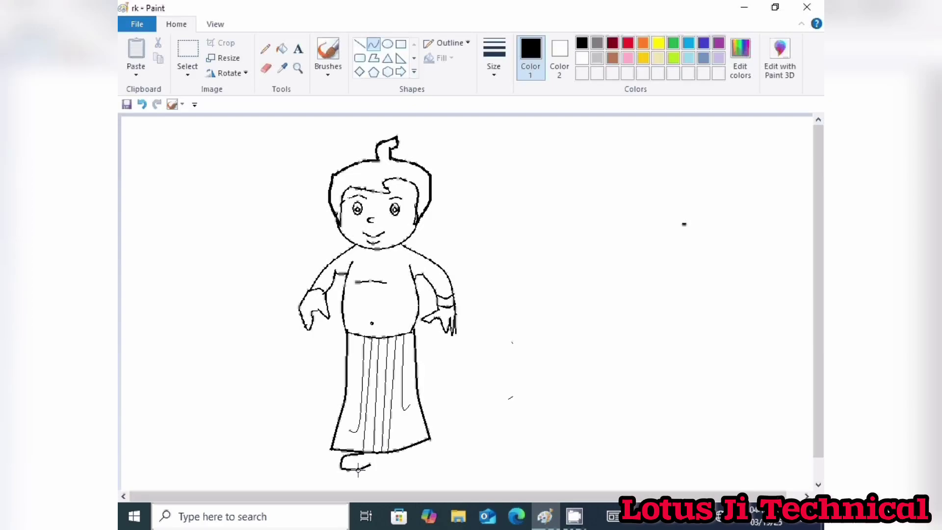
left_click(374, 47)
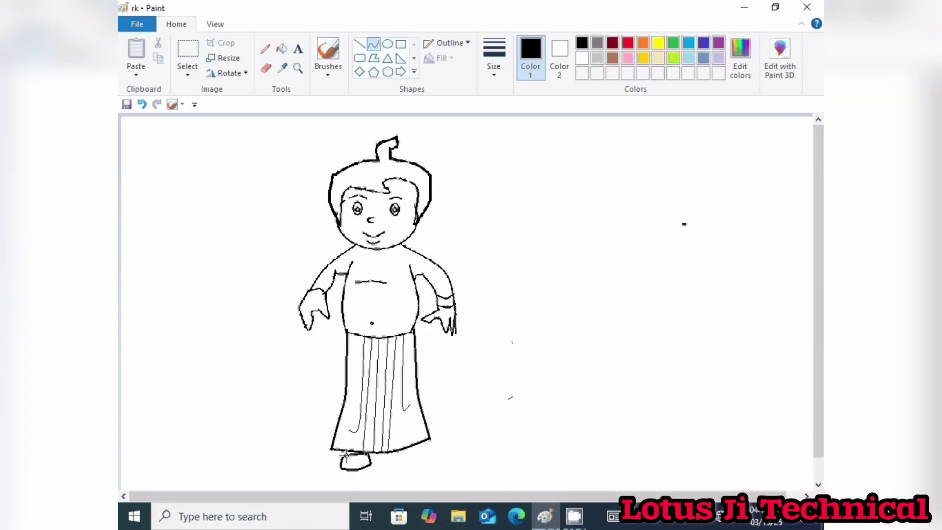
mouse_move(614, 516)
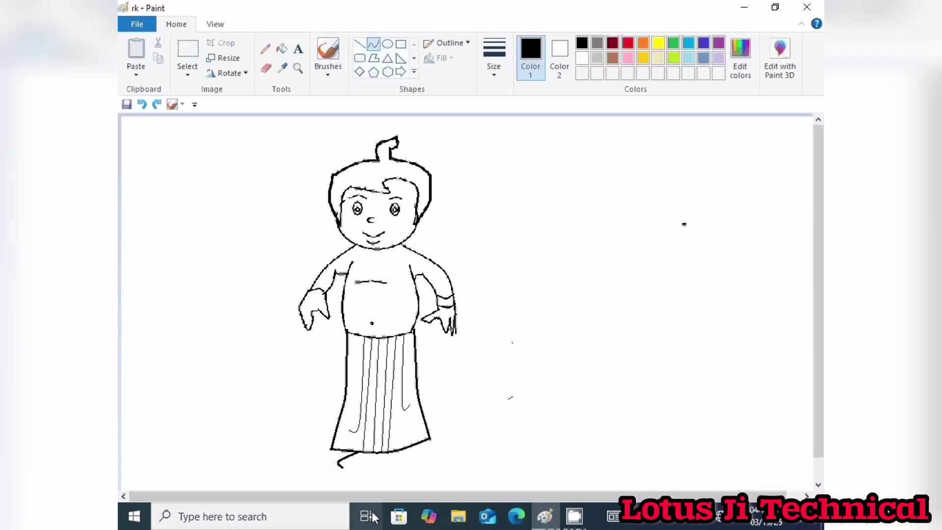
key("ctrl+z")
Draw a small oval for the left foot and nudge it just under the left end of the hem
mouse_move(349, 451)
left_mouse_down()
mouse_move(334, 464)
mouse_move(328, 455)
mouse_move(346, 449)
mouse_move(367, 466)
left_mouse_up()
left_click(387, 43)
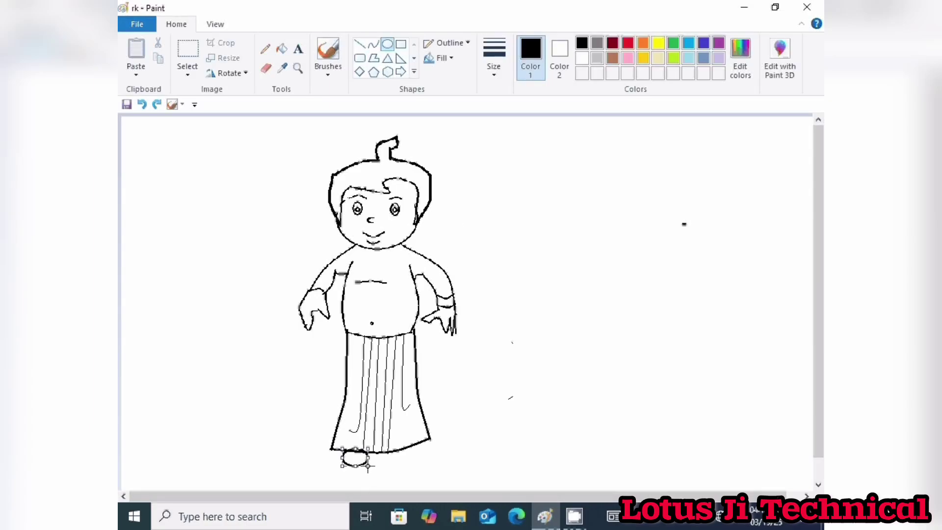
key("Down")
key("Down")
key("Down")
key("Left")
key("Left")
key("Left")
key("Left")
key("Left")
key("Left")
left_click(518, 428)
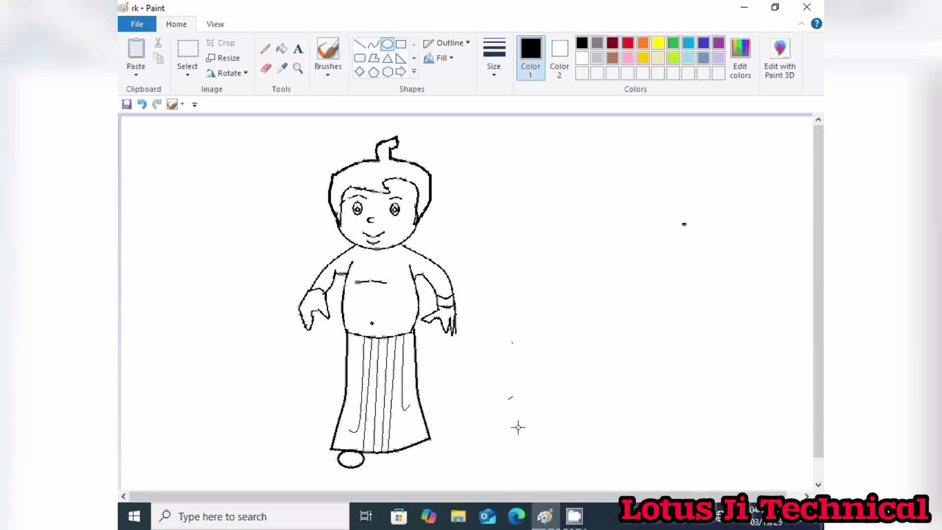
left_click_drag(390, 454, 425, 469)
key("Left")
key("Left")
key("Left")
key("Left")
key("Left")
key("Left")
key("Left")
key("Left")
key("Left")
key("Left")
key("Left")
key("Left")
key("Left")
key("Left")
key("Up")
key("Up")
key("Up")
key("Up")
key("Up")
key("Up")
key("Up")
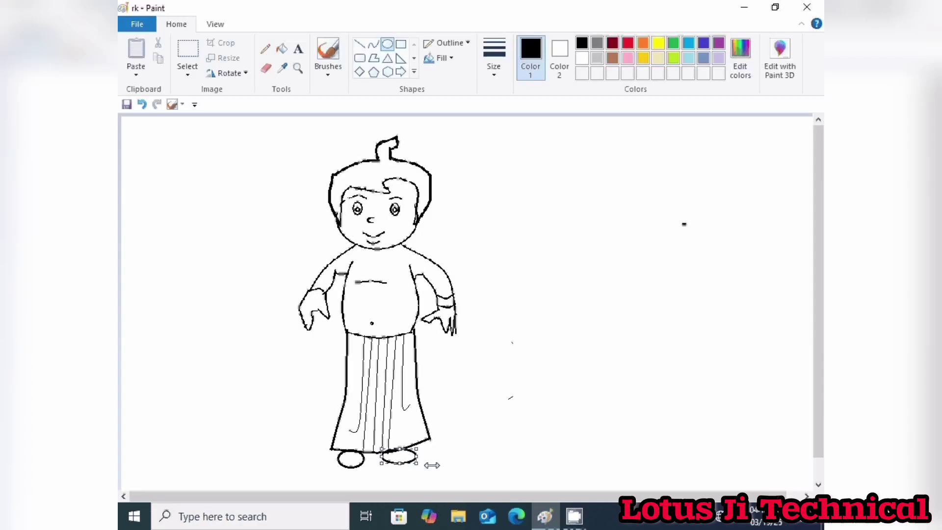
key("Left")
key("Left")
key("Left")
key("Left")
key("Left")
key("Left")
left_click(482, 417)
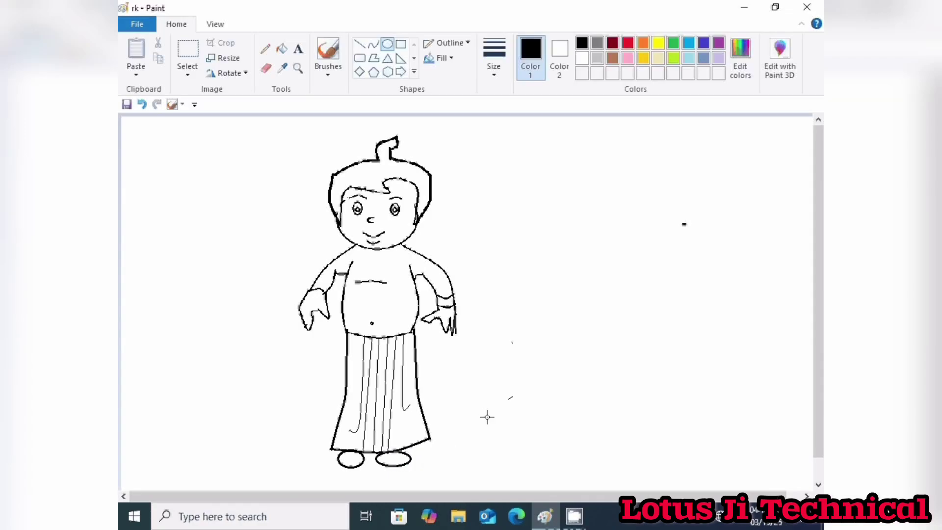
key("ctrl+z")
Draw a small oval for the right foot, about as wide as the left one, and align it under the hem
left_click_drag(385, 451, 411, 465)
key("Left")
key("Left")
key("Left")
key("Left")
key("Left")
key("Left")
key("Left")
key("Left")
key("Down")
key("Down")
key("Down")
key("Down")
key("Down")
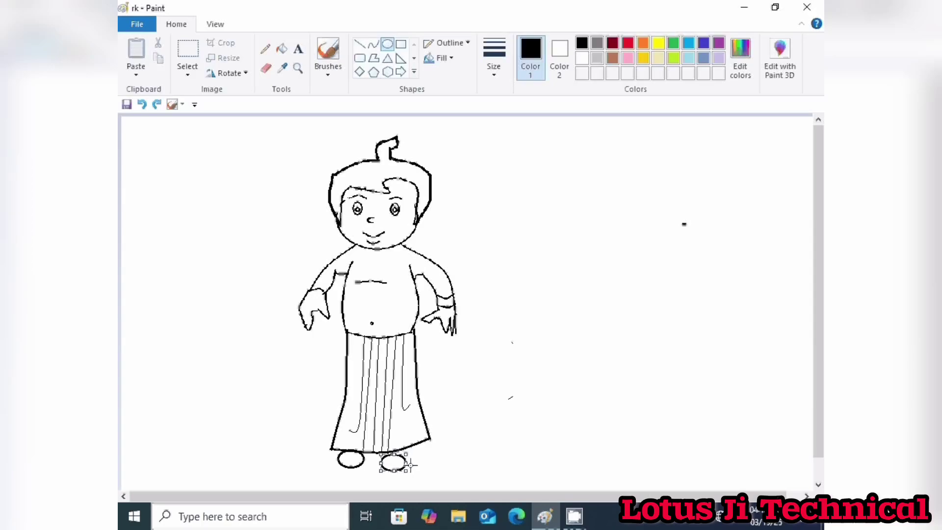
key("Right")
key("Right")
key("Right")
key("Right")
key("Right")
key("Right")
key("Right")
key("Right")
key("Right")
key("Right")
key("Up")
key("Up")
key("Up")
key("Up")
key("Up")
key("Up")
key("Left")
key("Left")
key("Left")
key("Left")
key("Left")
left_click(521, 424)
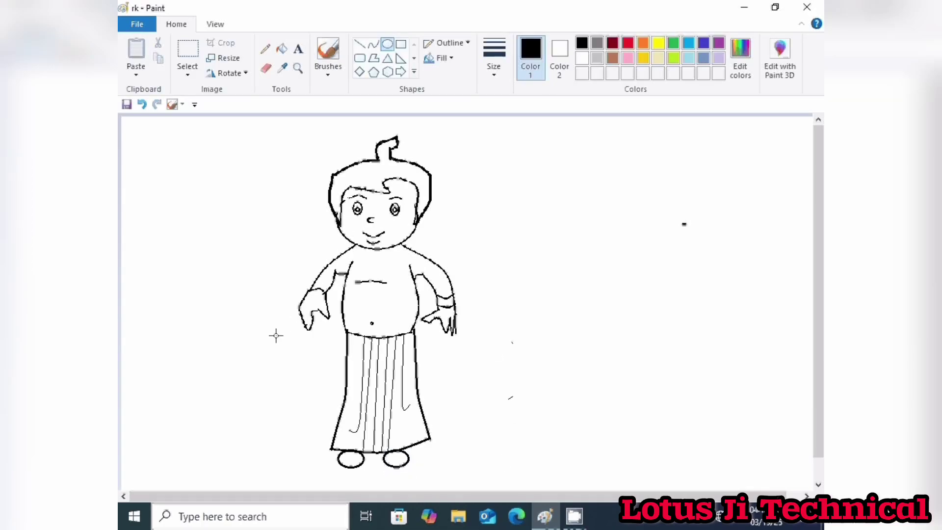
Try filling the hair and topknot with gray and with black
left_click(597, 43)
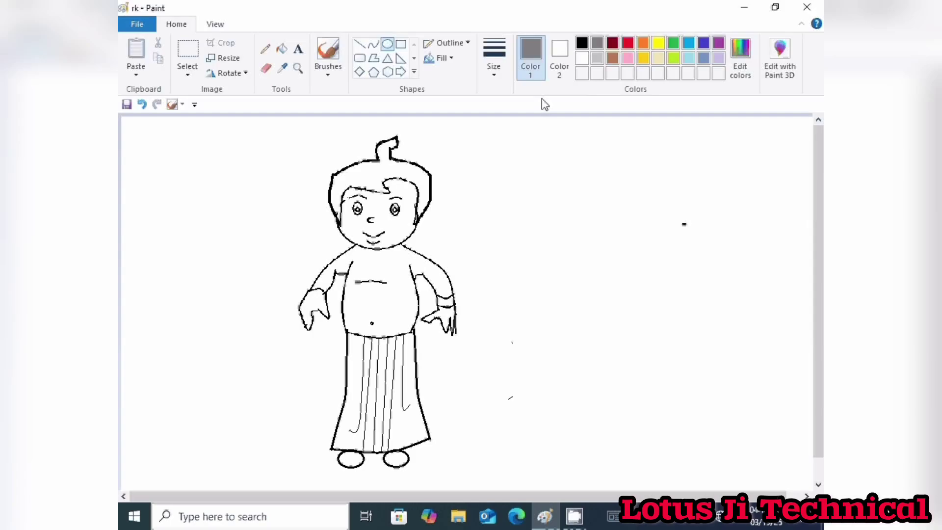
left_click(282, 49)
left_click(385, 169)
key("ctrl+z")
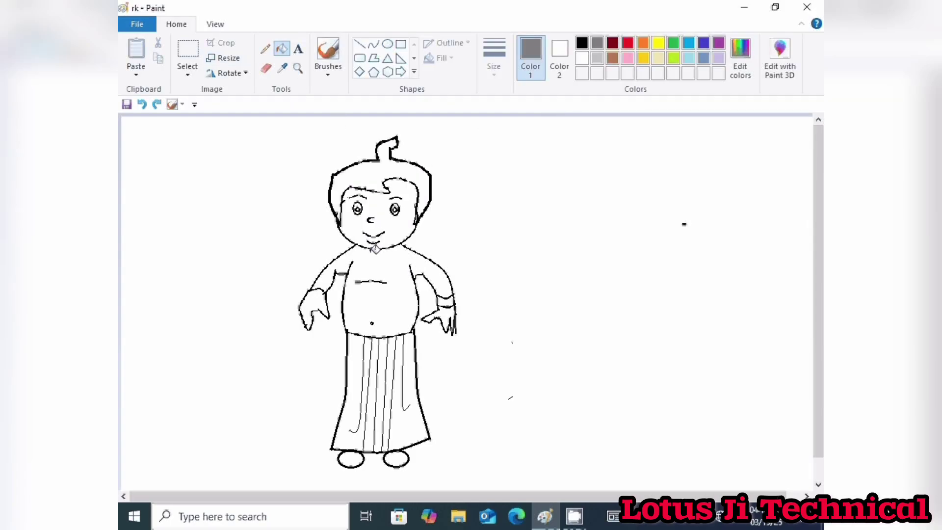
left_click(373, 44)
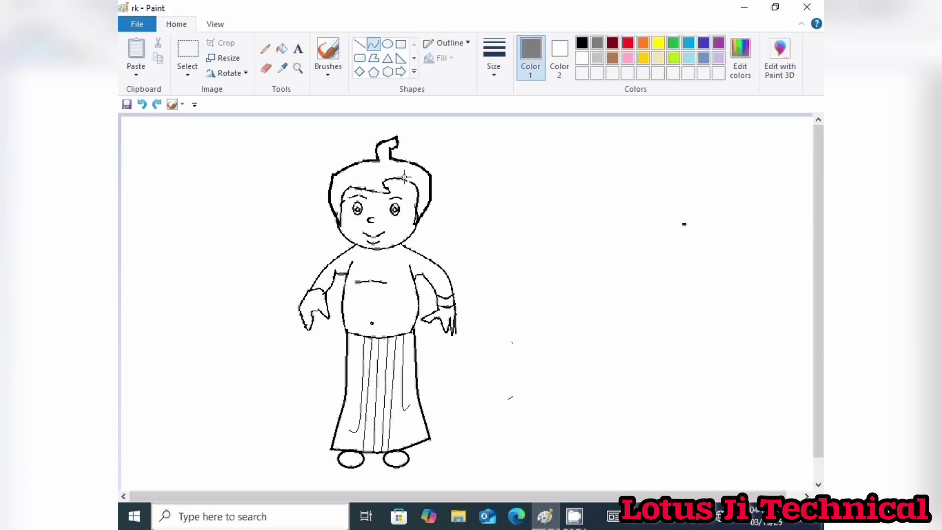
left_click(580, 42)
left_click(281, 48)
left_click(597, 42)
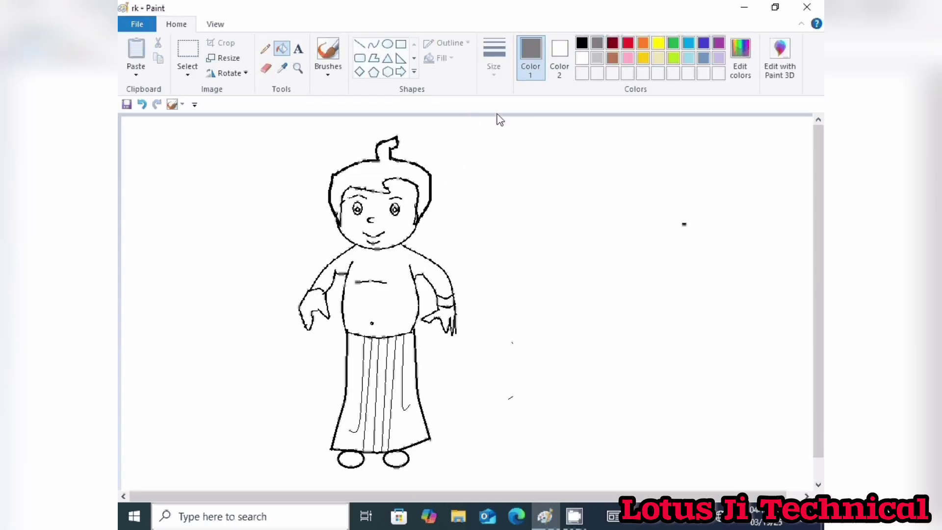
left_click(363, 181)
left_click(582, 43)
left_click(384, 167)
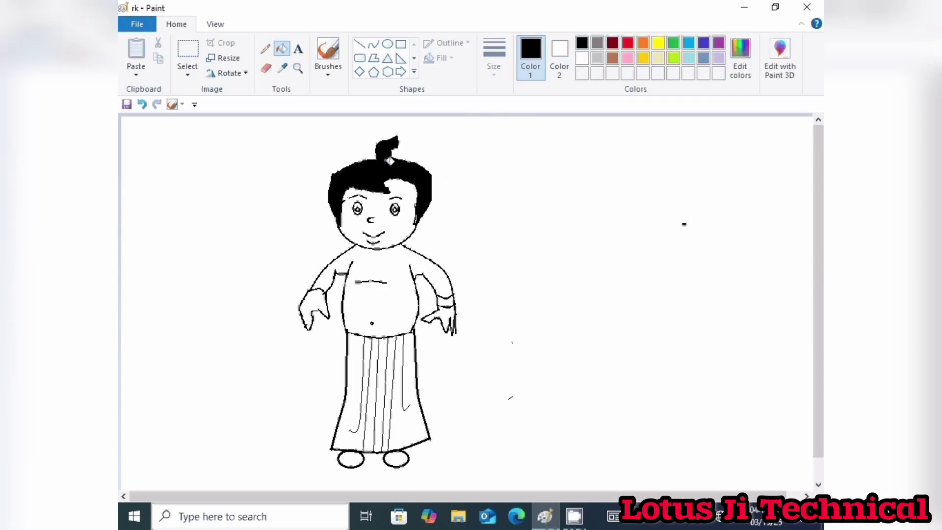
Mix a very dark reddish-brown custom color and fill the hair and topknot with it
left_click(740, 58)
left_click_drag(618, 287, 617, 240)
left_click(331, 240)
left_click_drag(617, 273, 617, 276)
left_click(344, 349)
left_click(375, 171)
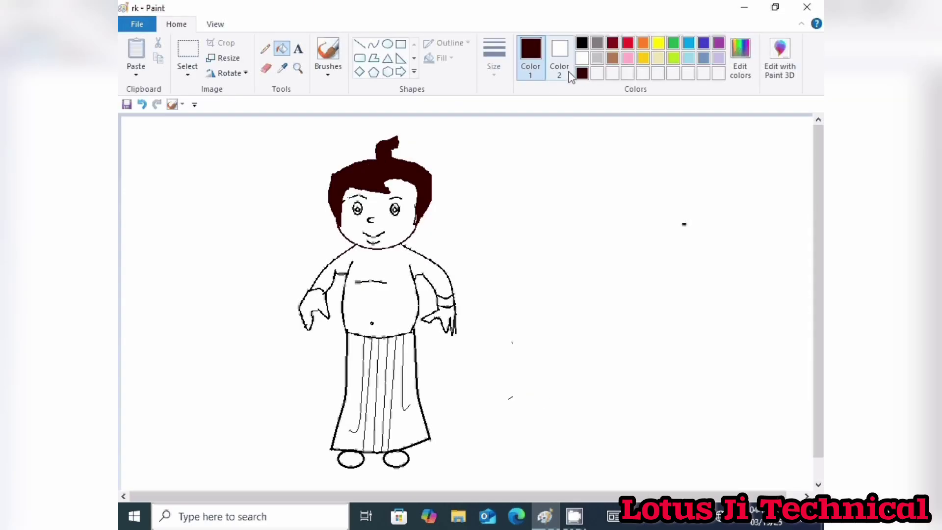
Mix a light peach custom color by lightening the basic orange and fill the face with it
left_click(740, 59)
left_click(348, 194)
left_click_drag(619, 226, 619, 178)
left_click(348, 225)
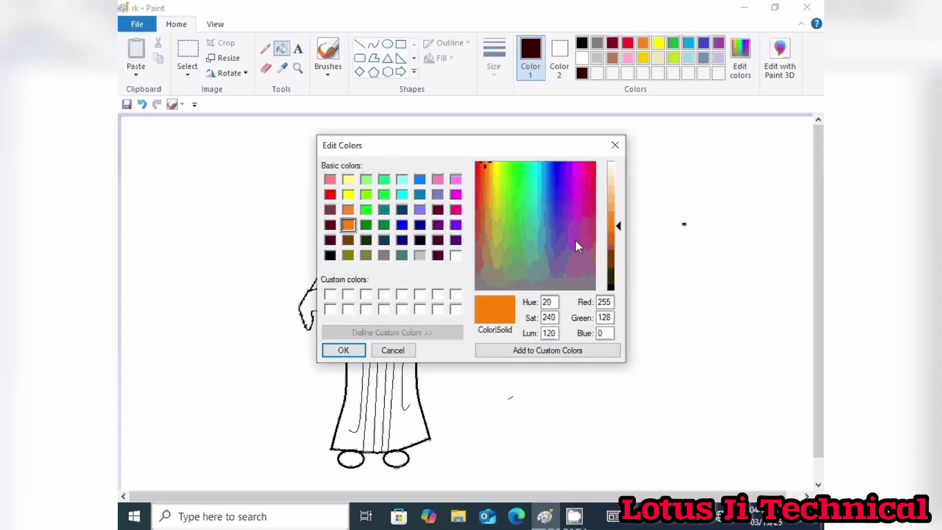
left_click_drag(618, 226, 630, 180)
left_click(394, 232)
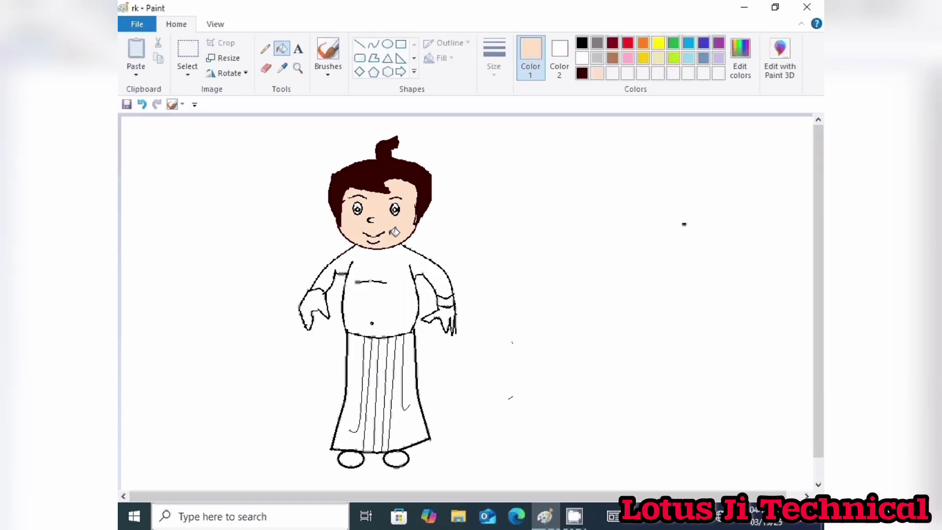
Mix a deeper peach custom color, RGB 255, 197, 138, and fill the face, torso and arms with it
left_click(740, 58)
left_click_drag(618, 171, 621, 195)
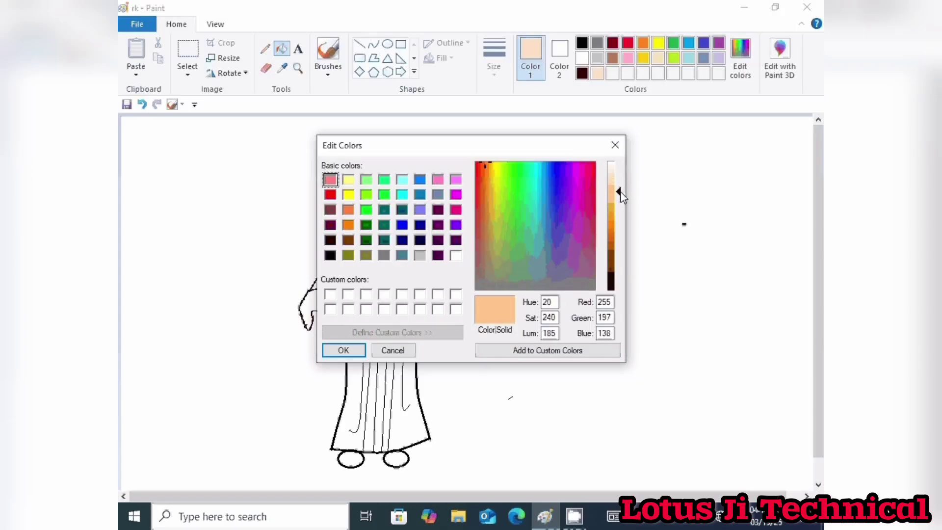
left_click(354, 350)
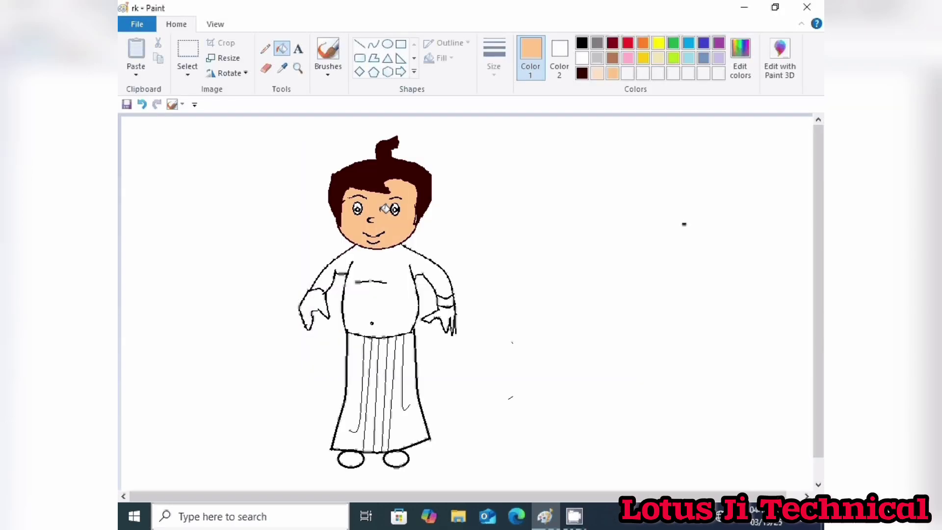
left_click(392, 300)
Fill the right wristband with yellow and the left hand with the deeper peach custom color
left_click(659, 44)
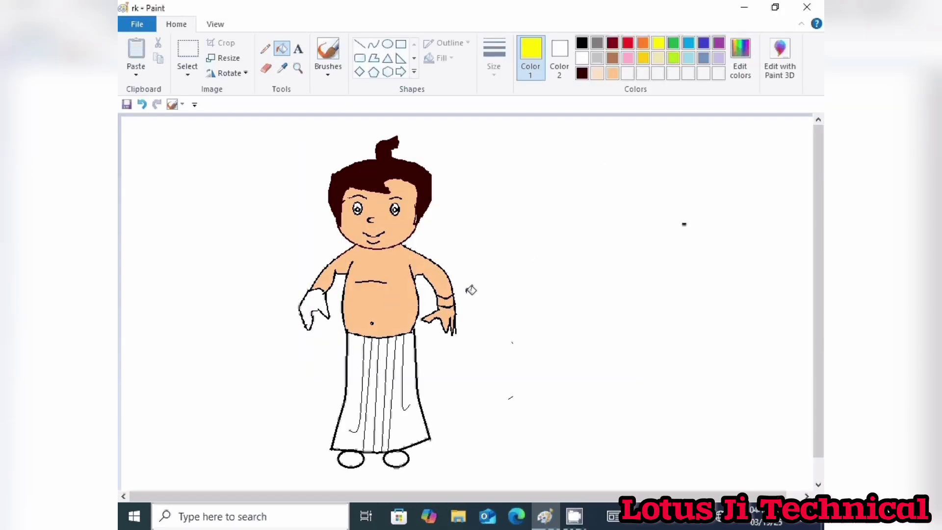
left_click(446, 302)
left_click(597, 73)
left_click(322, 300)
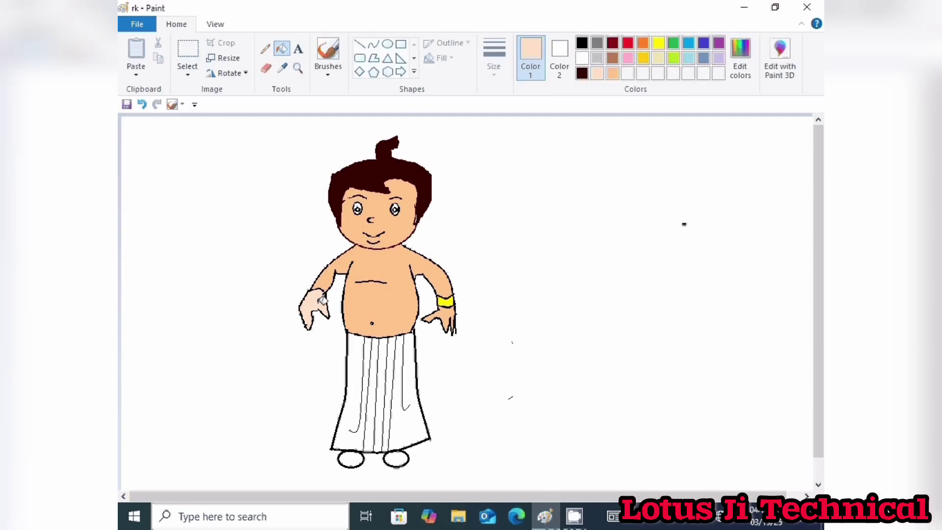
left_click(612, 74)
left_click(316, 306)
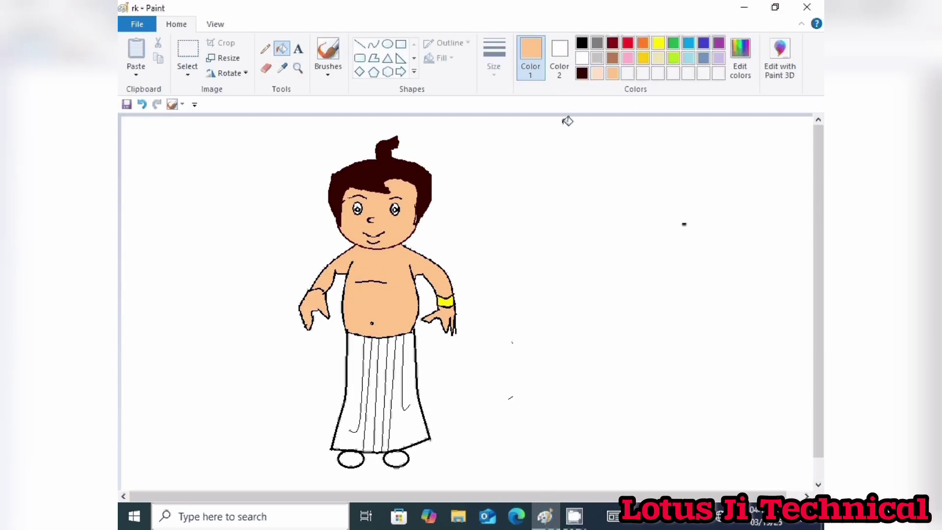
Mix a dark orange-red custom color by darkening the basic orange and fill all panels of the pleated lower garment with it
left_click(740, 56)
left_click(348, 210)
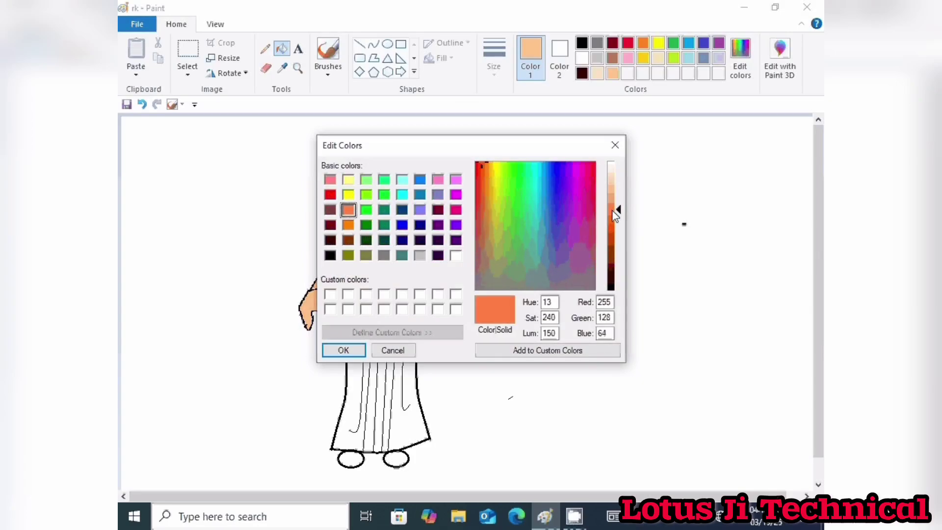
left_click_drag(613, 212, 622, 229)
left_click(344, 349)
left_click(365, 354)
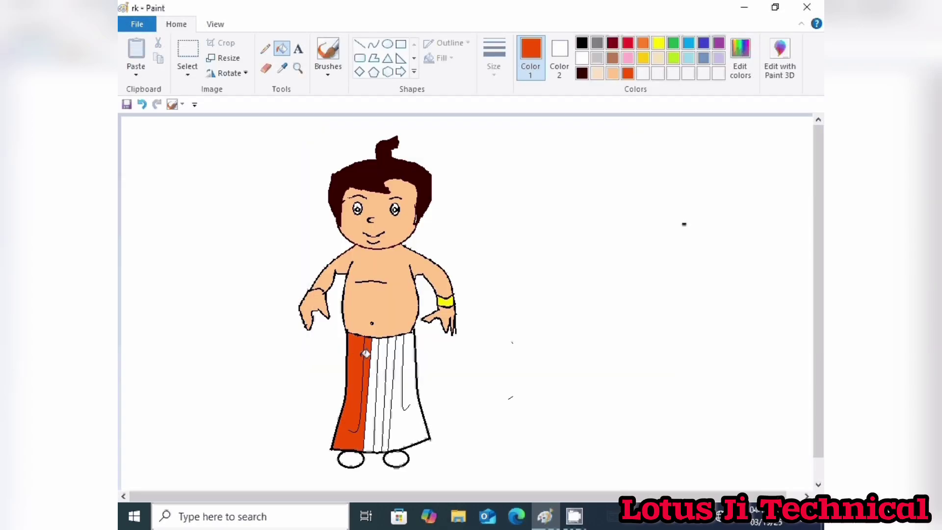
left_click(383, 372)
left_click(392, 373)
left_click(410, 388)
left_click(373, 412)
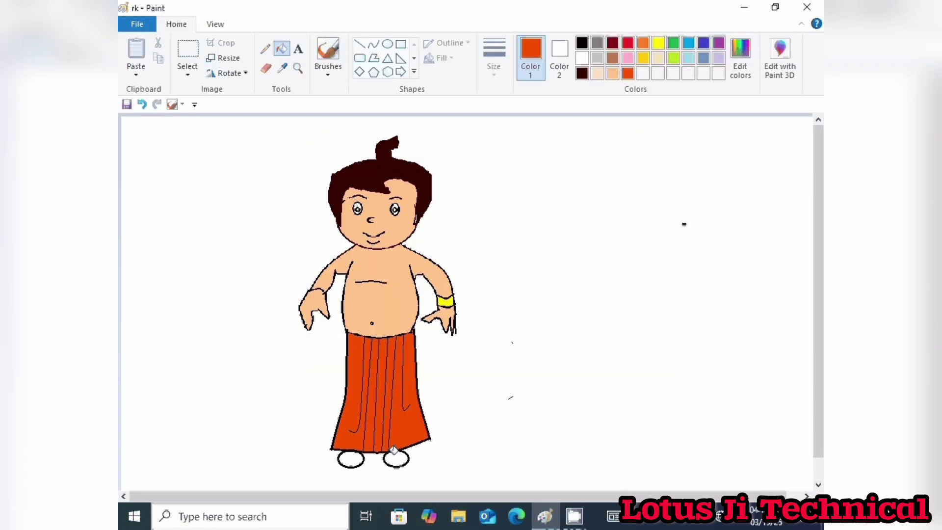
Fill both feet with the very dark reddish-brown custom color used for the hair
left_click(581, 73)
left_click(351, 459)
left_click(396, 459)
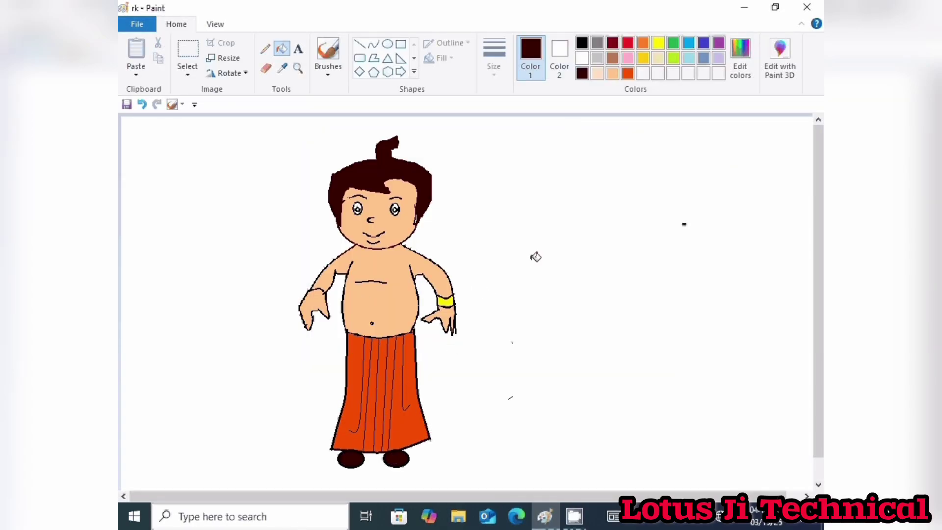
Draw a black curved necklace below the chin with a small rectangular pendant and fill the pendant with yellow
left_click(583, 44)
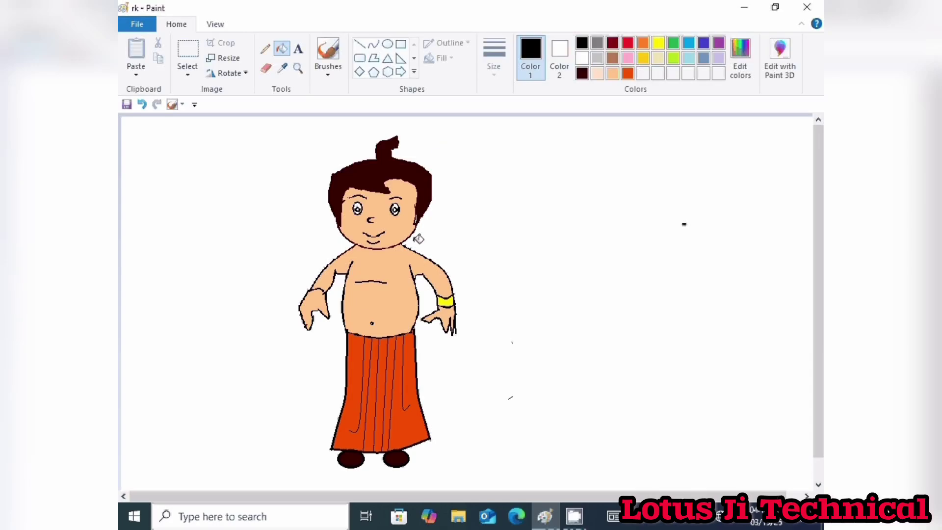
left_click(374, 43)
left_click_drag(377, 245, 384, 265)
left_click(401, 43)
left_click_drag(377, 263, 381, 262)
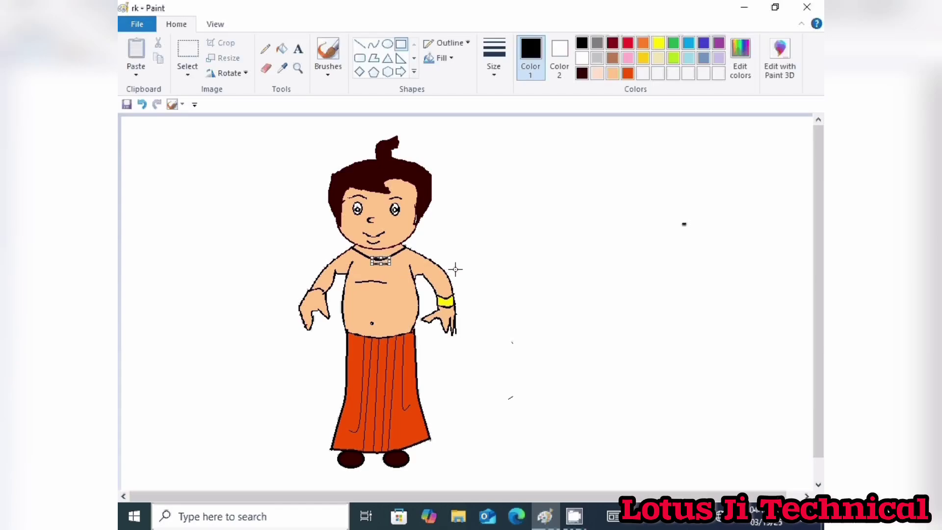
left_click(658, 43)
left_click(282, 48)
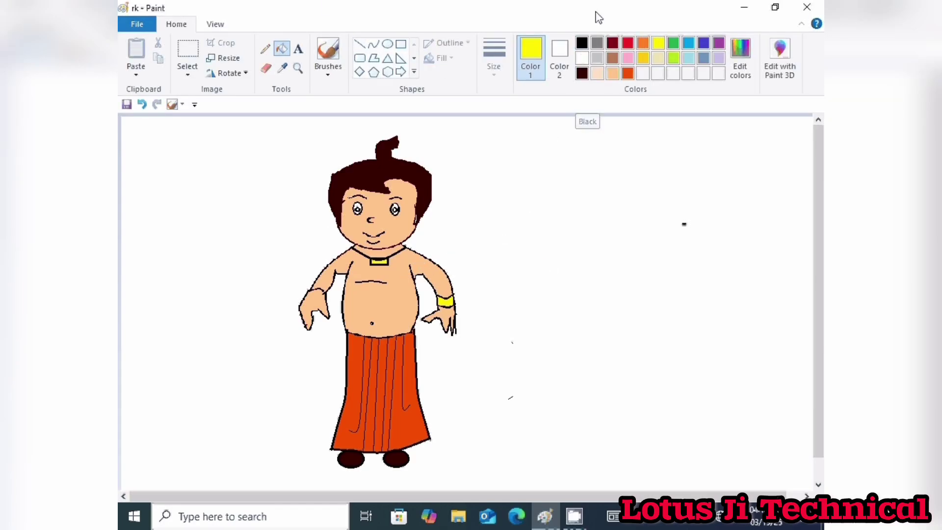
Draw a black curve across the left wrist to close off a narrow band and fill the band with yellow
left_click(374, 44)
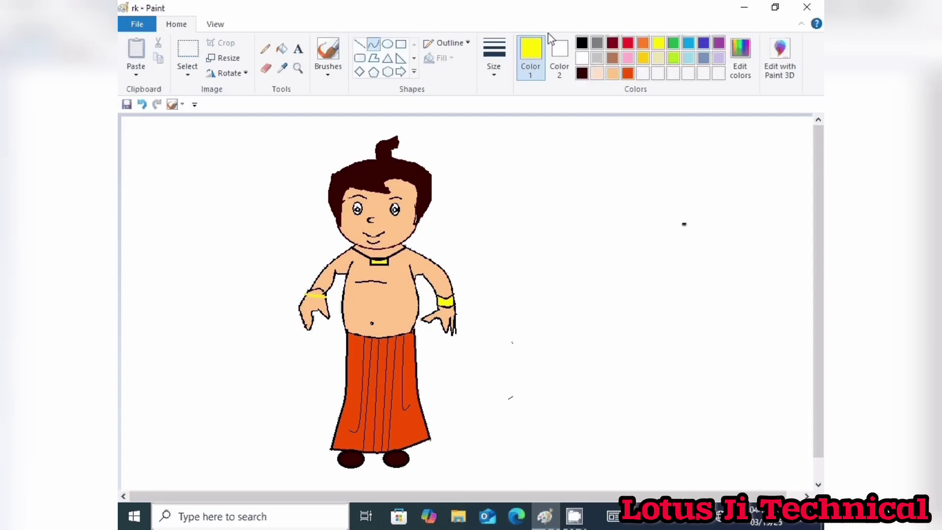
left_click(582, 43)
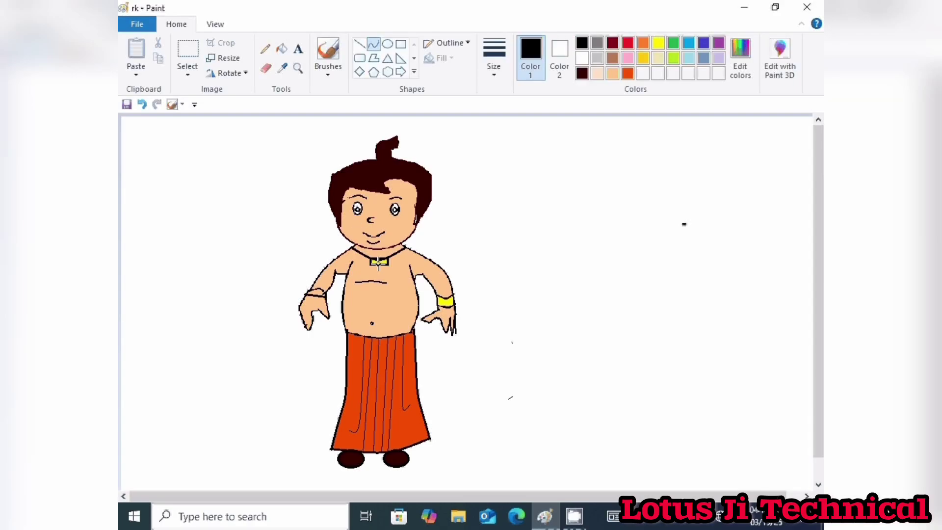
left_click(660, 44)
left_click(582, 43)
left_click(565, 151)
key("ctrl+z")
left_click(281, 48)
left_click(658, 43)
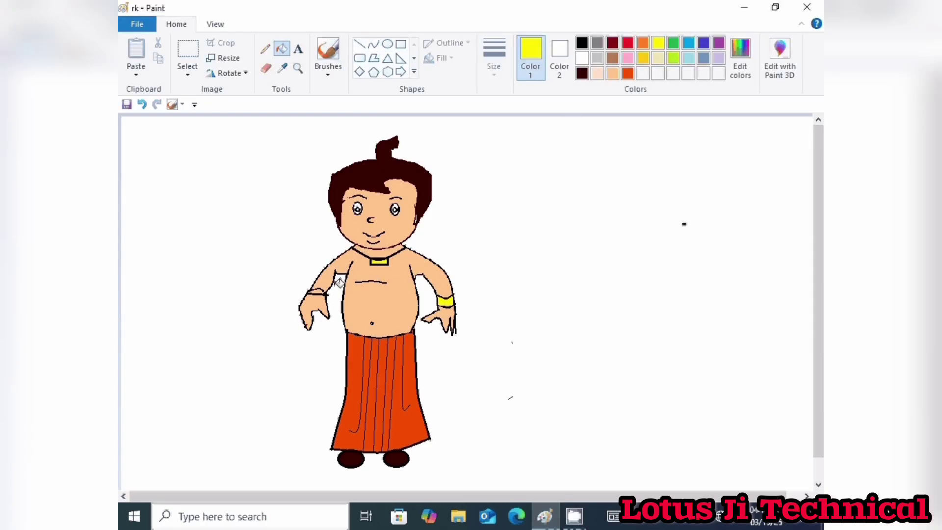
Draw a thin black curved line across the left upper arm near the shoulder
left_click(374, 44)
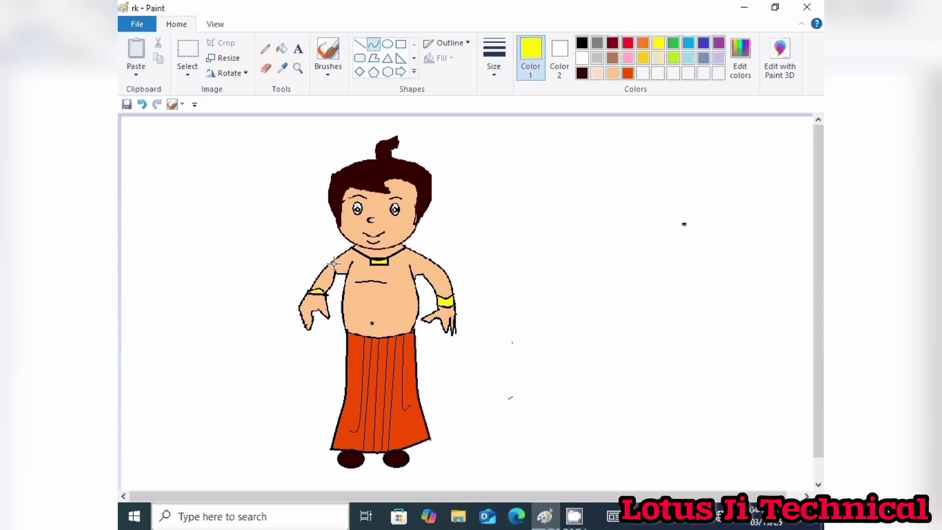
left_click_drag(335, 263, 338, 258)
left_click(582, 43)
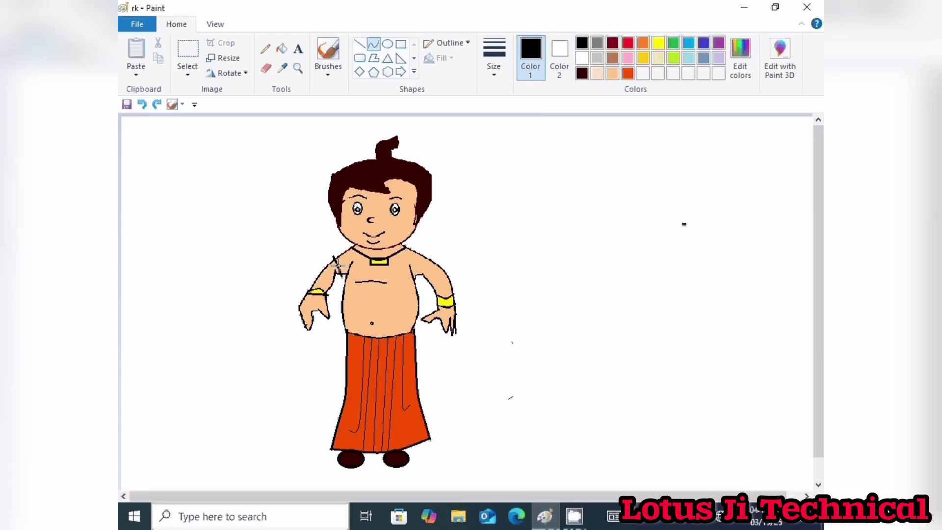
left_click(493, 59)
left_click(511, 123)
Draw a small black rectangle on the left upper arm and a small square in the blank area, and fill both with yellow
left_click(401, 44)
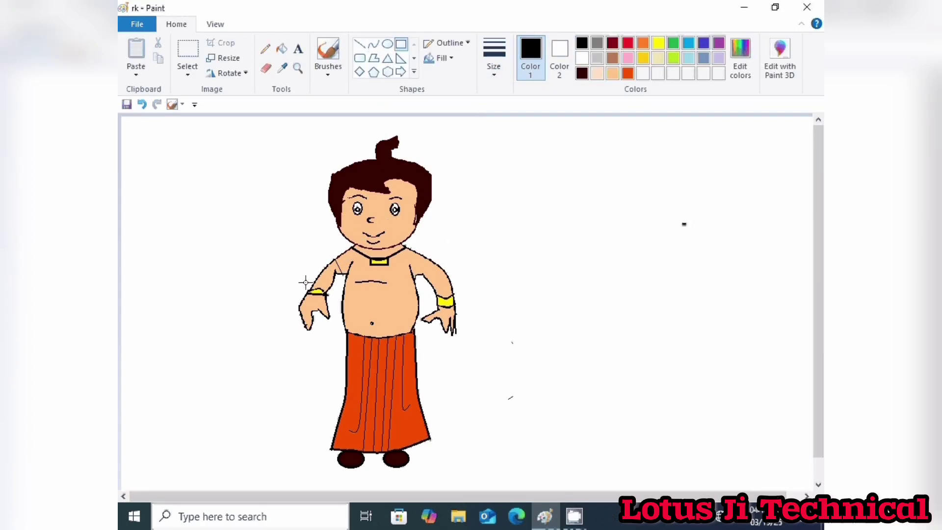
left_click_drag(328, 254, 334, 260)
mouse_move(661, 188)
left_mouse_down()
mouse_move(652, 216)
mouse_move(651, 197)
left_mouse_up()
mouse_move(325, 259)
left_mouse_down()
mouse_move(351, 250)
mouse_move(318, 260)
mouse_move(332, 262)
left_mouse_up()
left_click(540, 265)
left_click(659, 43)
left_click(281, 49)
left_click(330, 260)
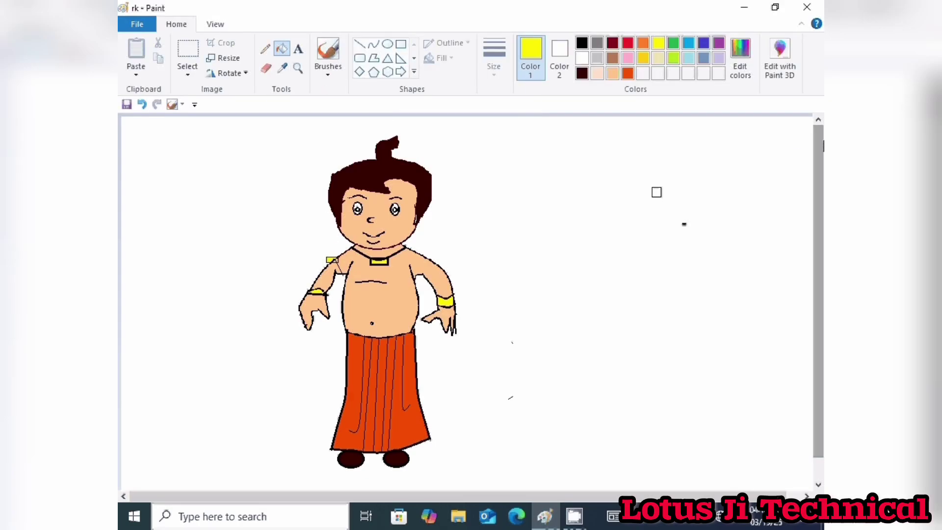
left_click(657, 193)
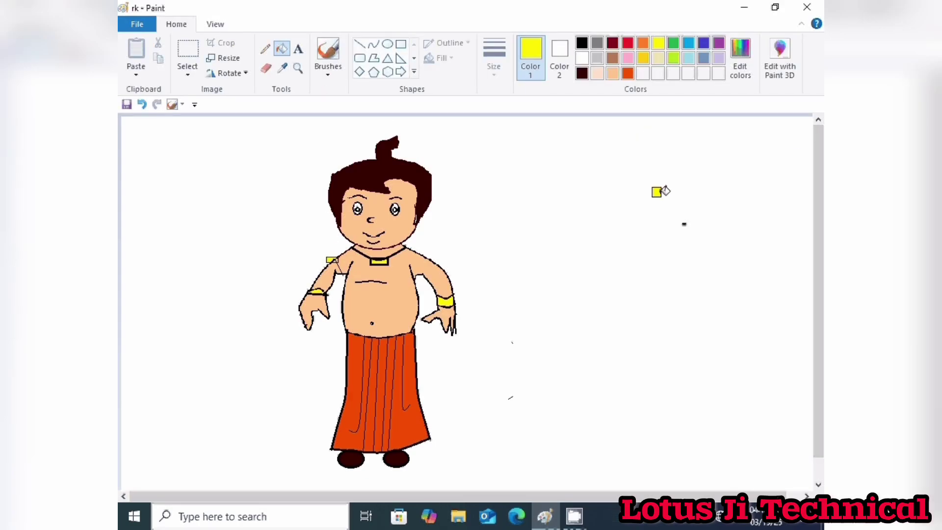